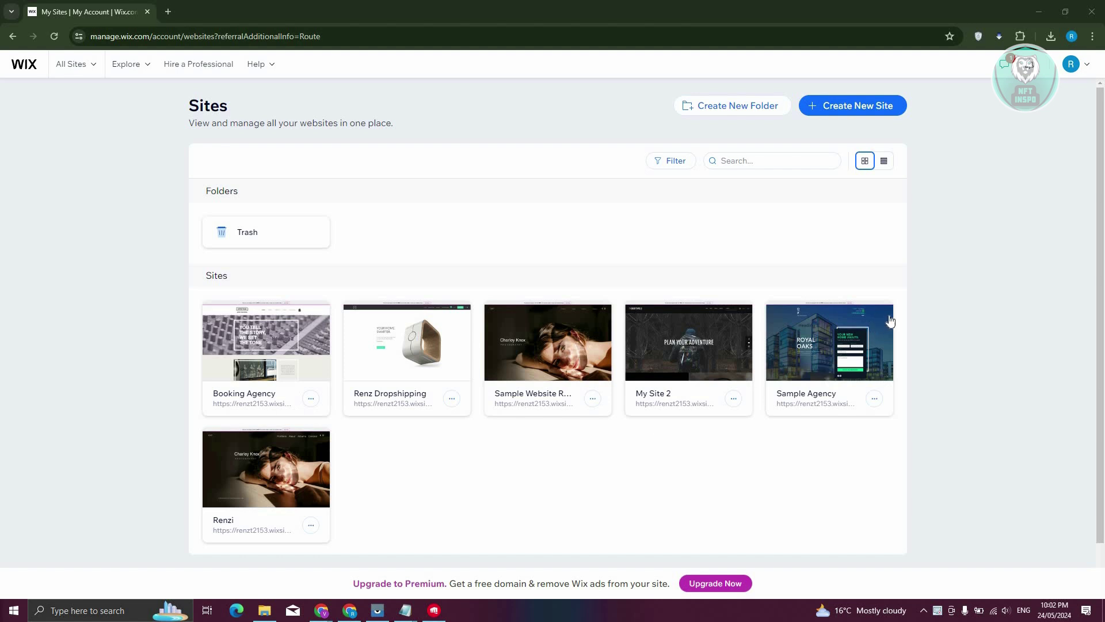
# - Start a new site from the My Sites page with Create New Site
pyautogui.moveTo(881, 341)
pyautogui.click(850, 106)
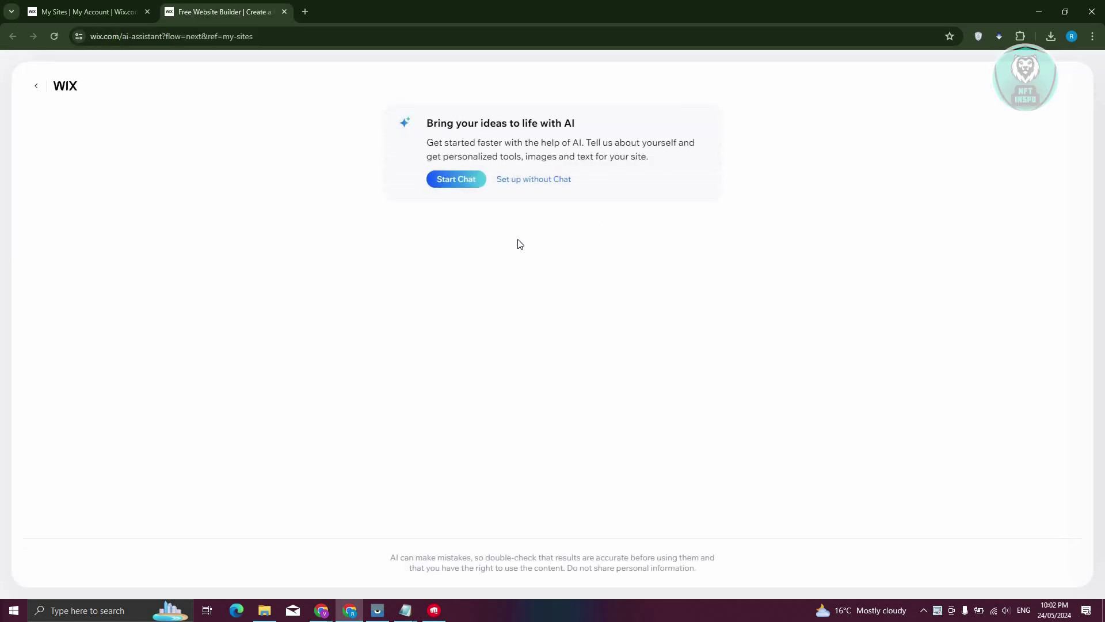
# - Set up without chat and choose Travel Agency as the site type
pyautogui.click(546, 188)
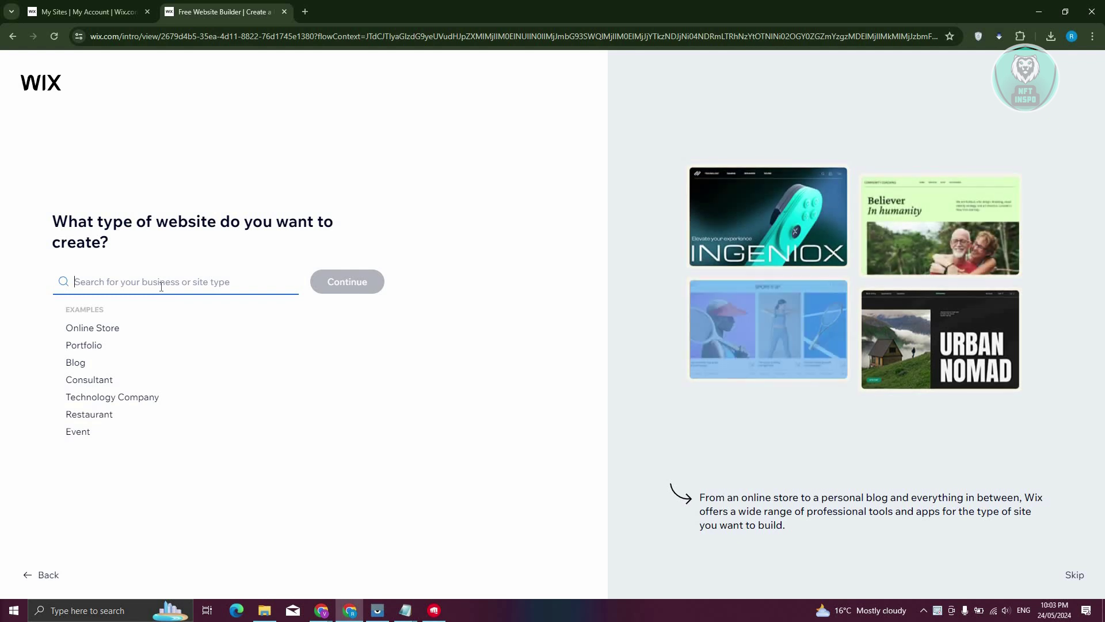
pyautogui.write('TRAVEL')
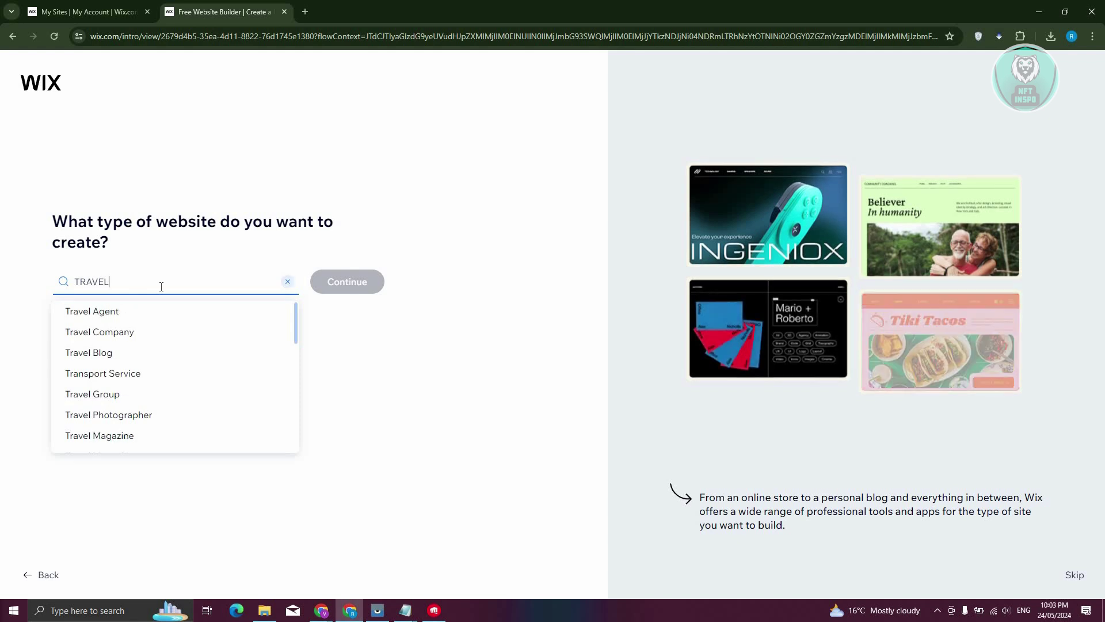
pyautogui.write(' AGENCY')
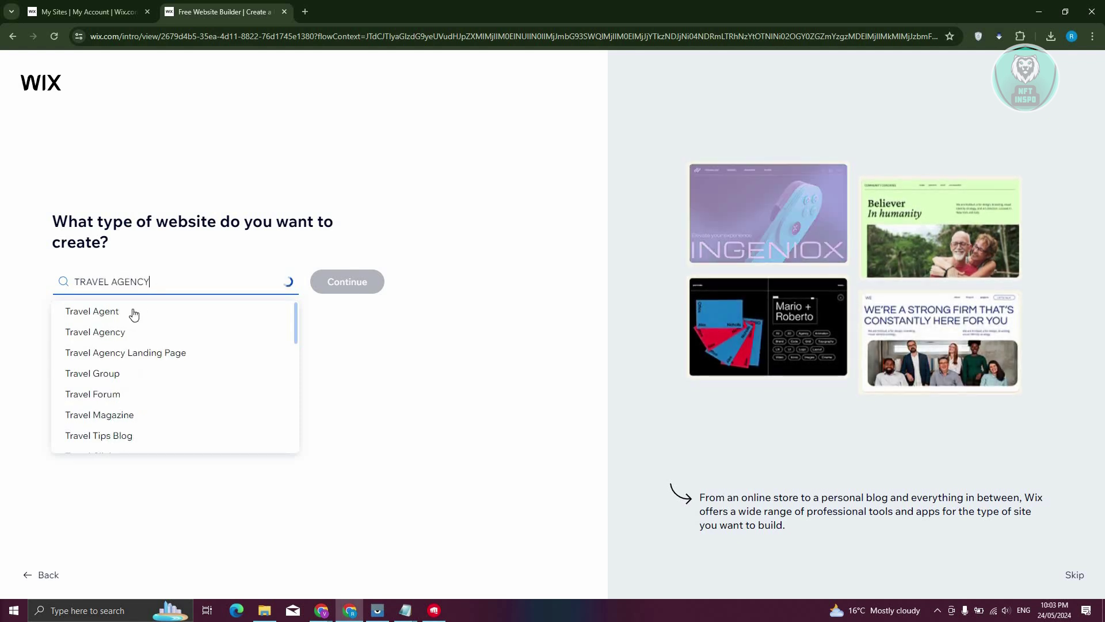
pyautogui.click(353, 288)
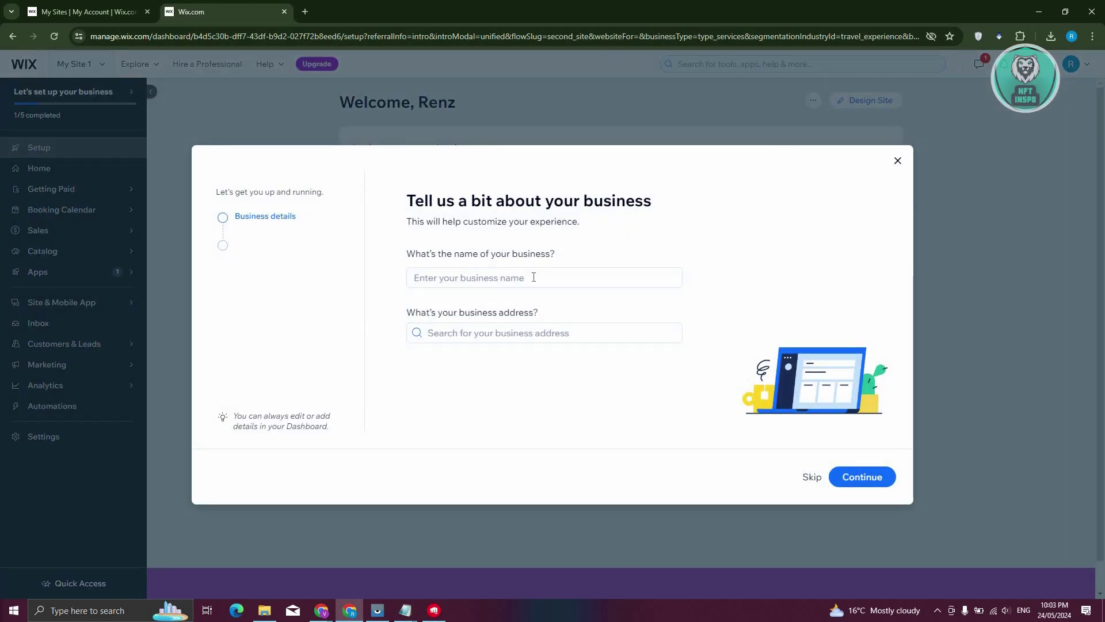
# - Enter TRAVEL AGENCY as the business name and continue
pyautogui.click(534, 277)
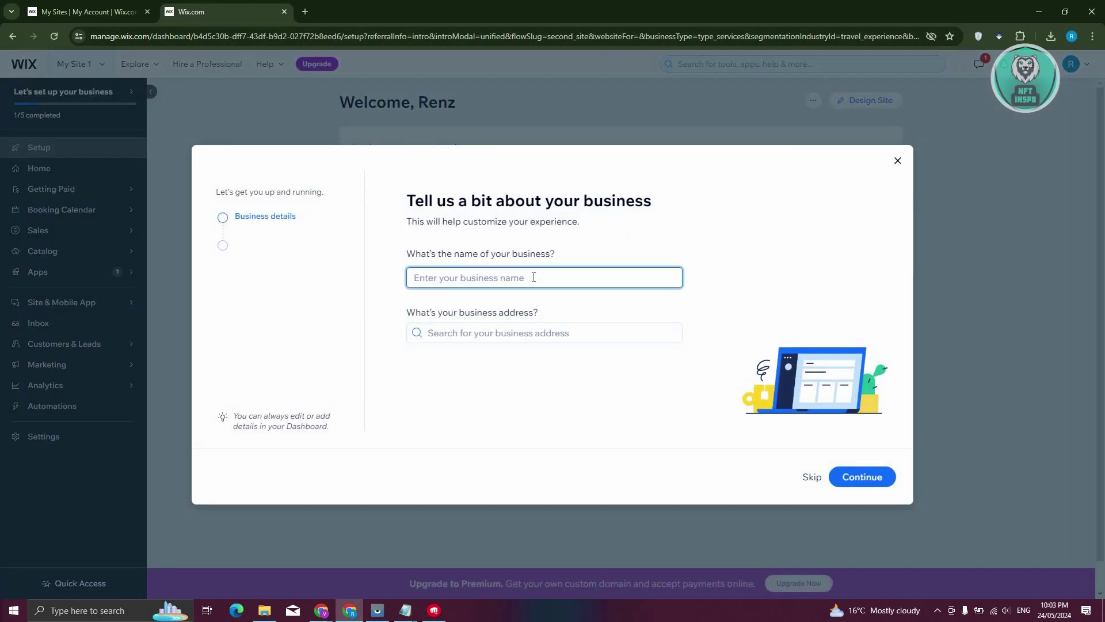
pyautogui.write('TRAVEL AGENCY')
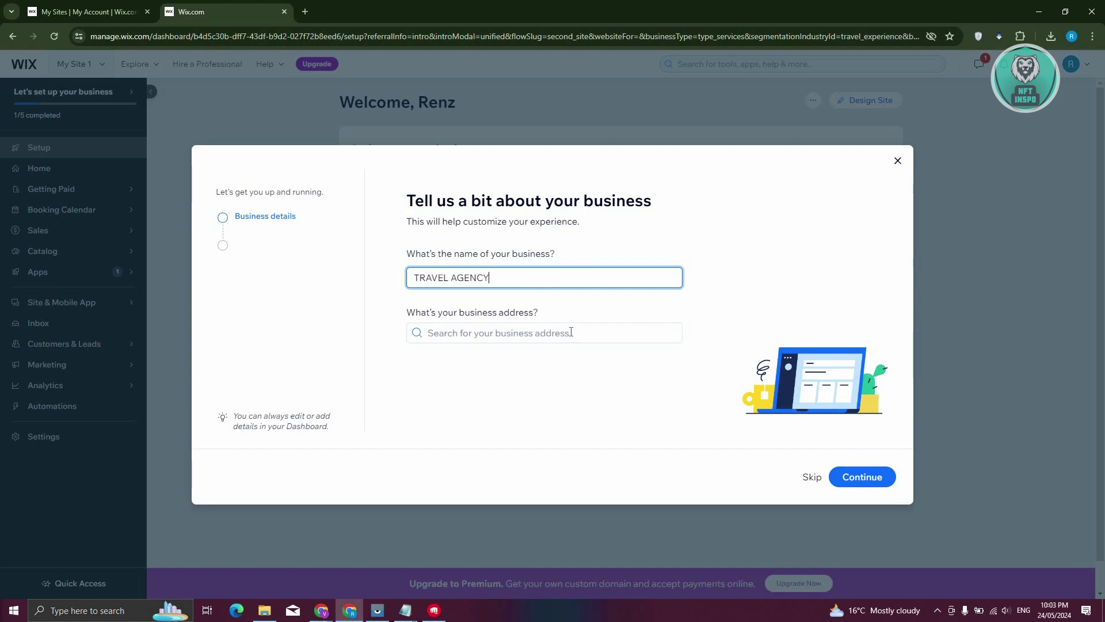
pyautogui.click(861, 477)
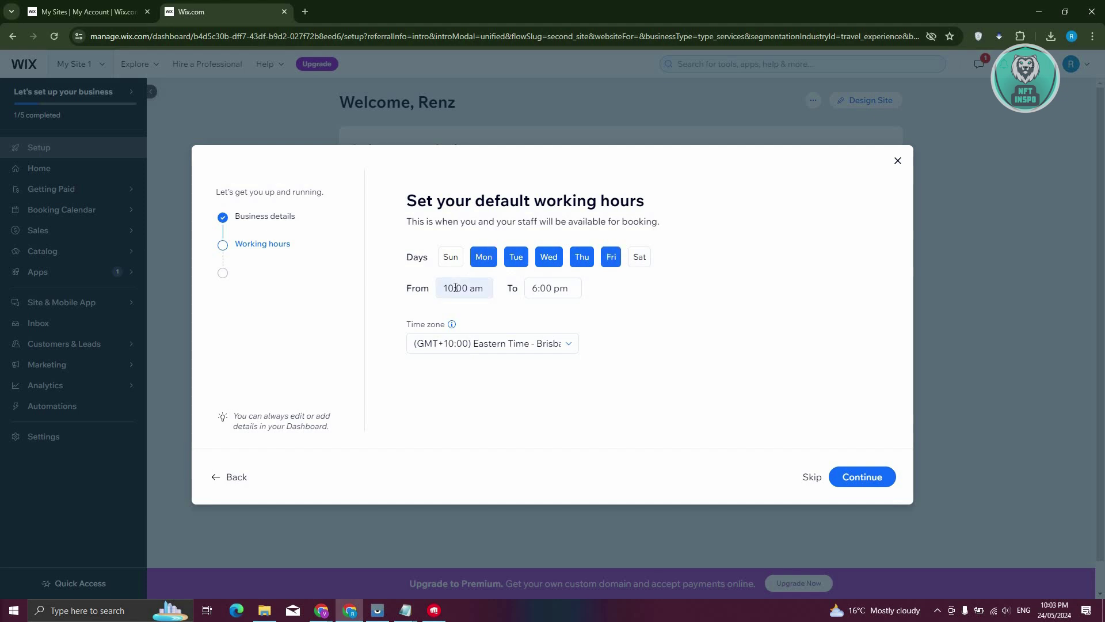
# - Keep Monday–Friday working hours of 10:00 am to 6:00 pm and continue
pyautogui.press('Tab')
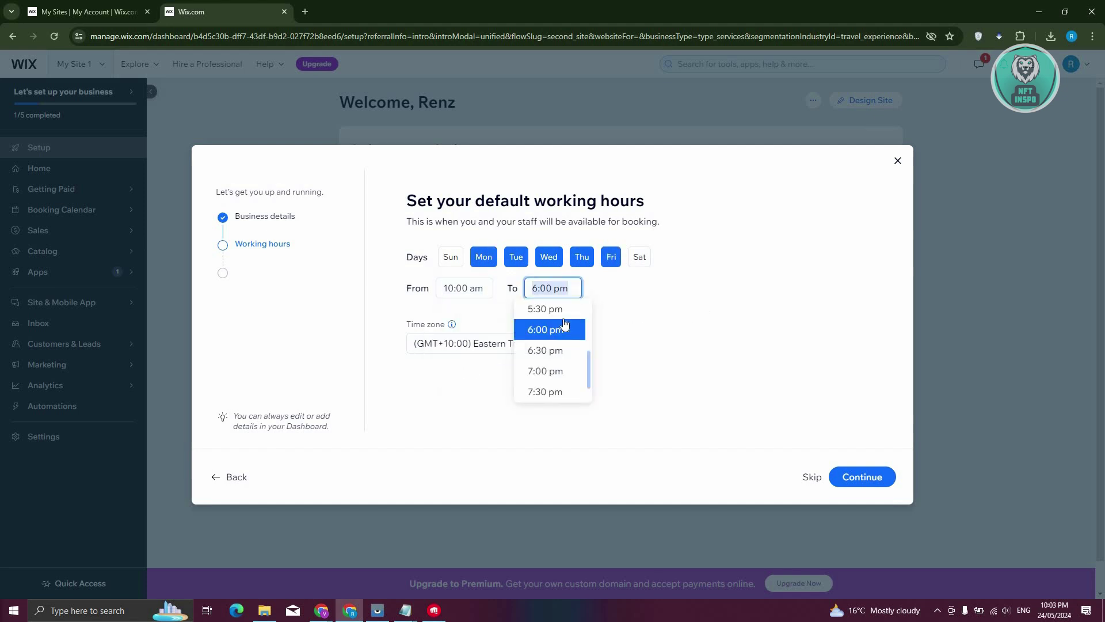
pyautogui.click(716, 350)
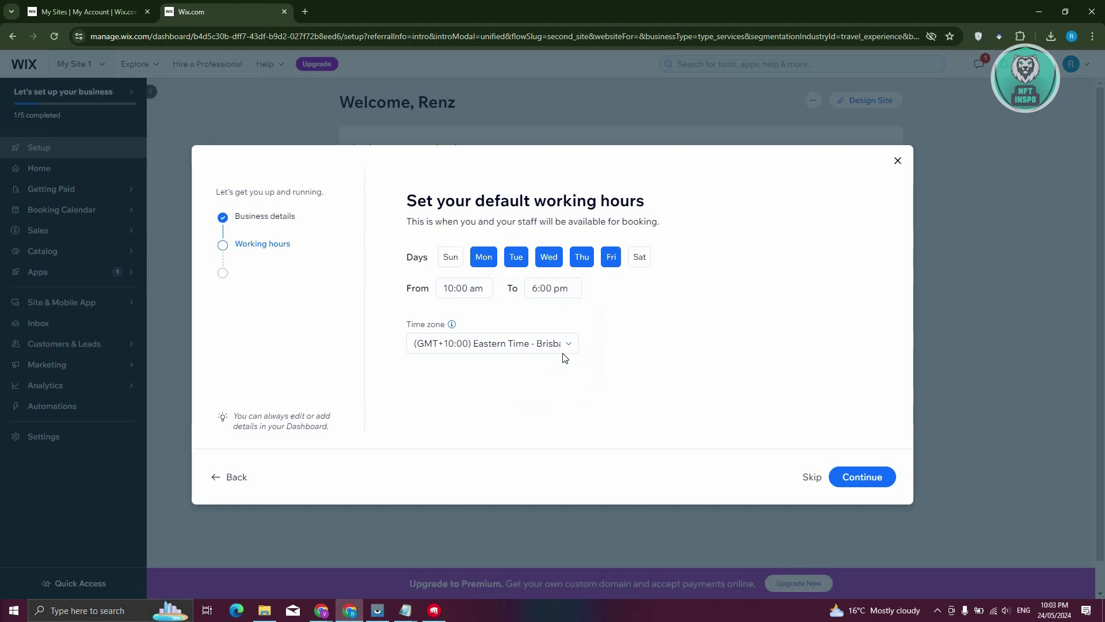
pyautogui.click(860, 477)
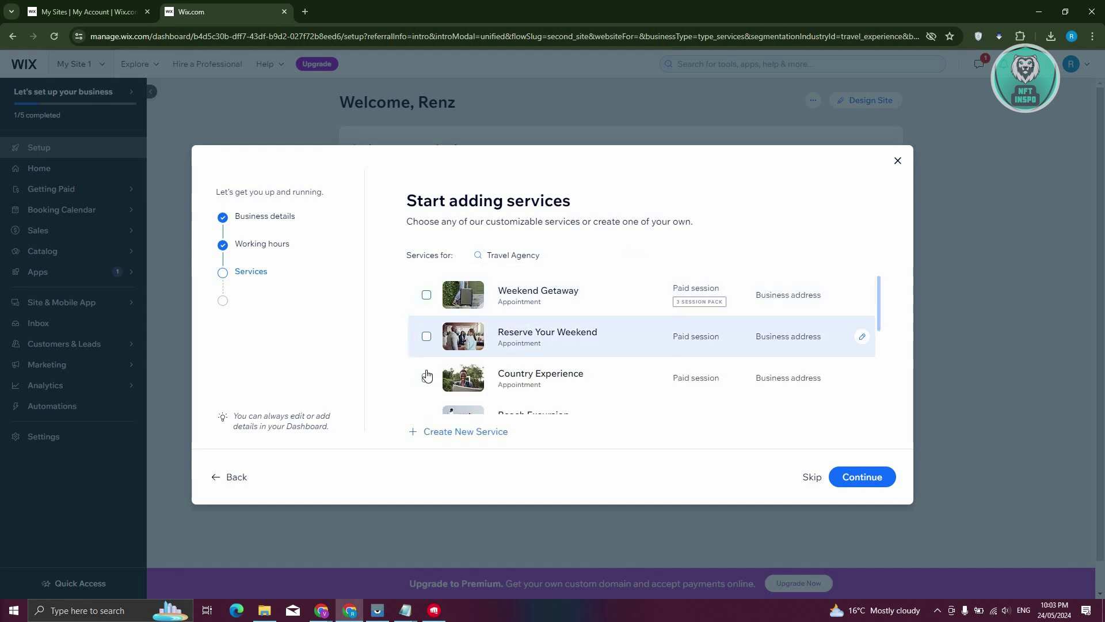
# - Add the Weekend Getaway, Reserve Your Weekend and Country Experience services
pyautogui.click(427, 296)
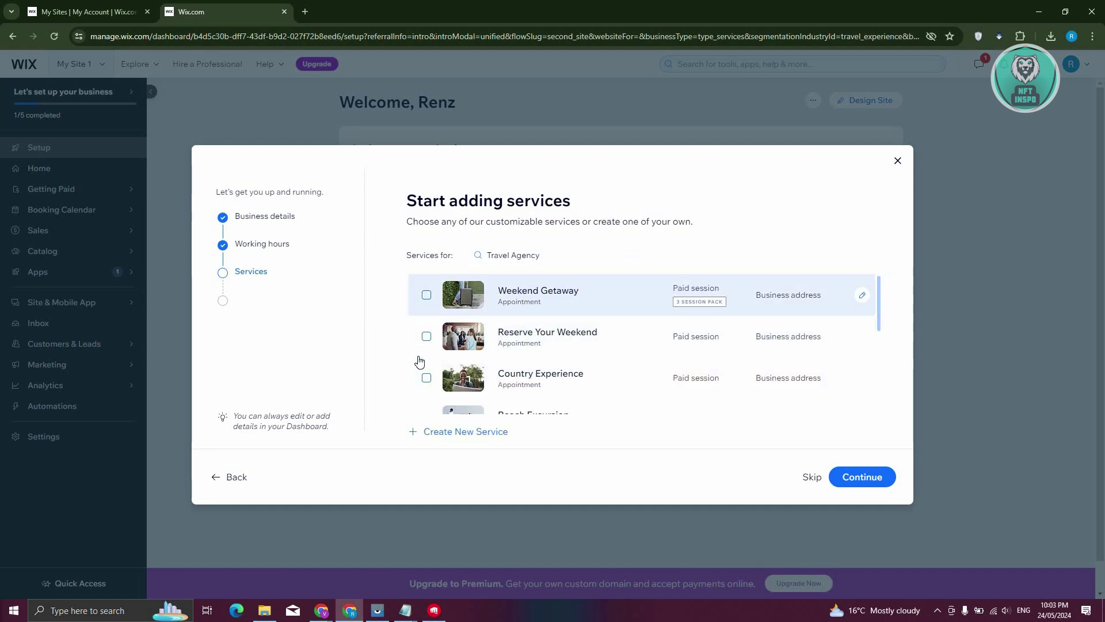
pyautogui.click(426, 336)
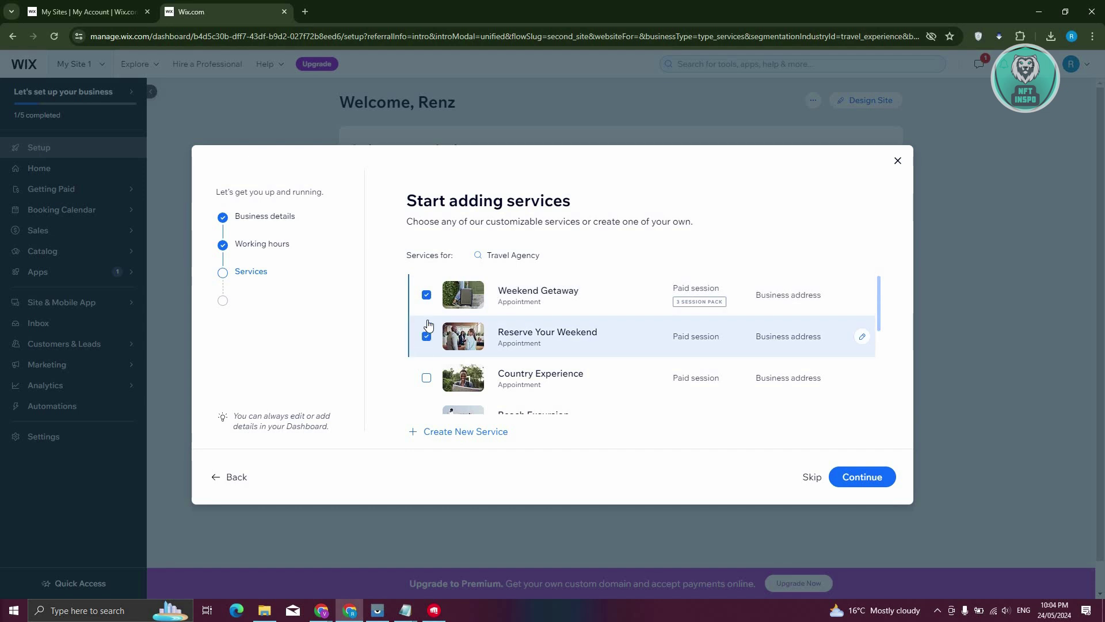
pyautogui.scroll(-2, 429, 331)
pyautogui.scroll(1, 430, 327)
pyautogui.click(429, 326)
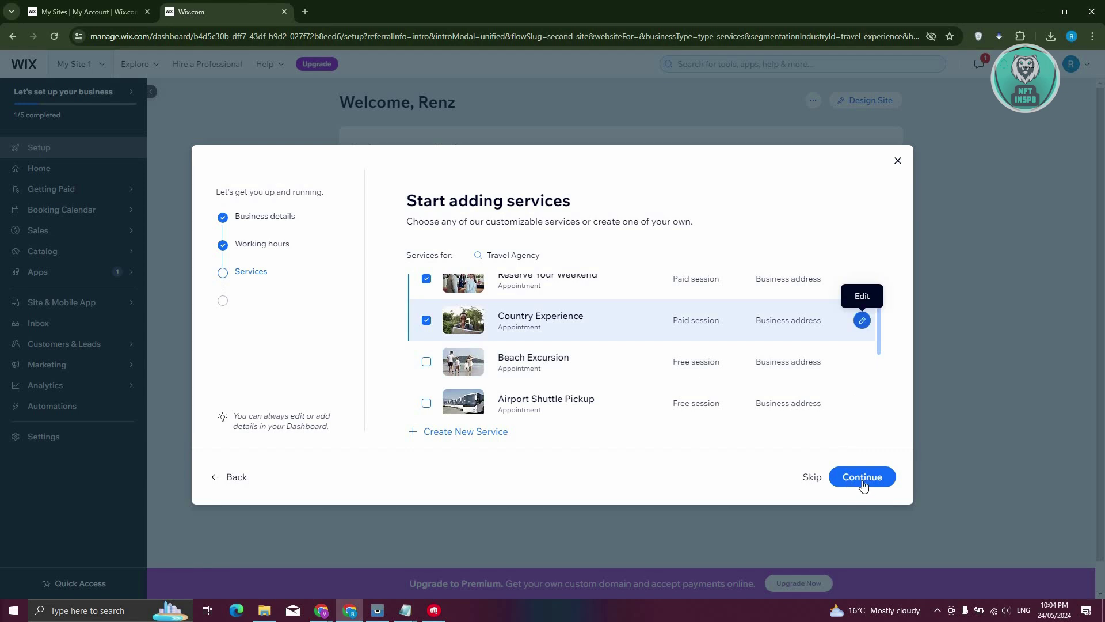
pyautogui.scroll(2, 824, 374)
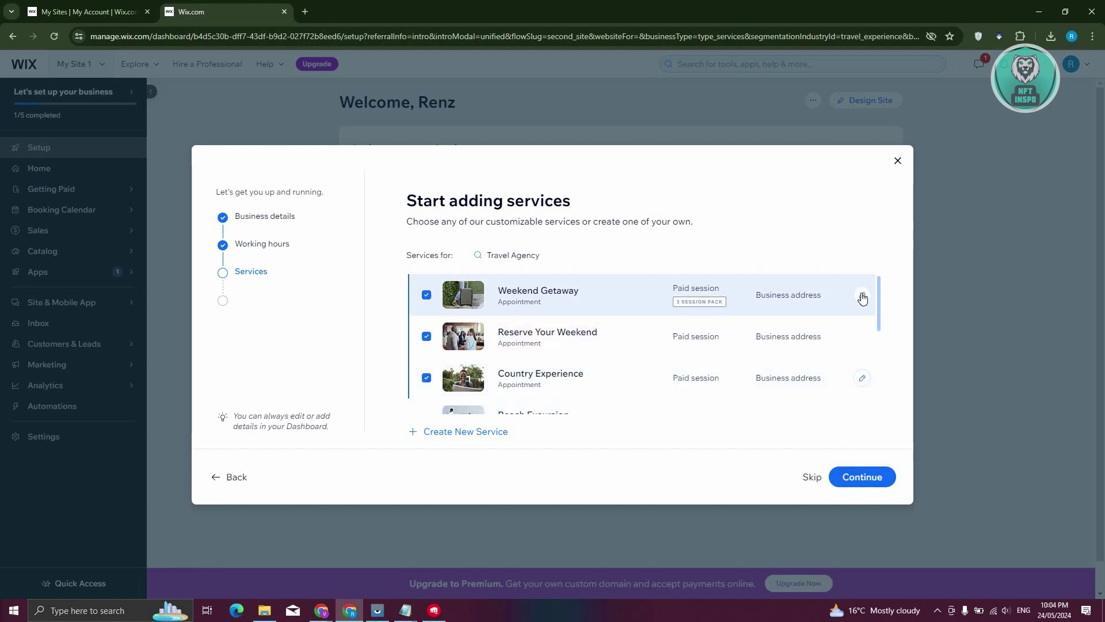
# - Review Weekend Getaway's payment type and location options, save, and confirm the services
pyautogui.click(595, 303)
pyautogui.click(655, 306)
pyautogui.click(655, 305)
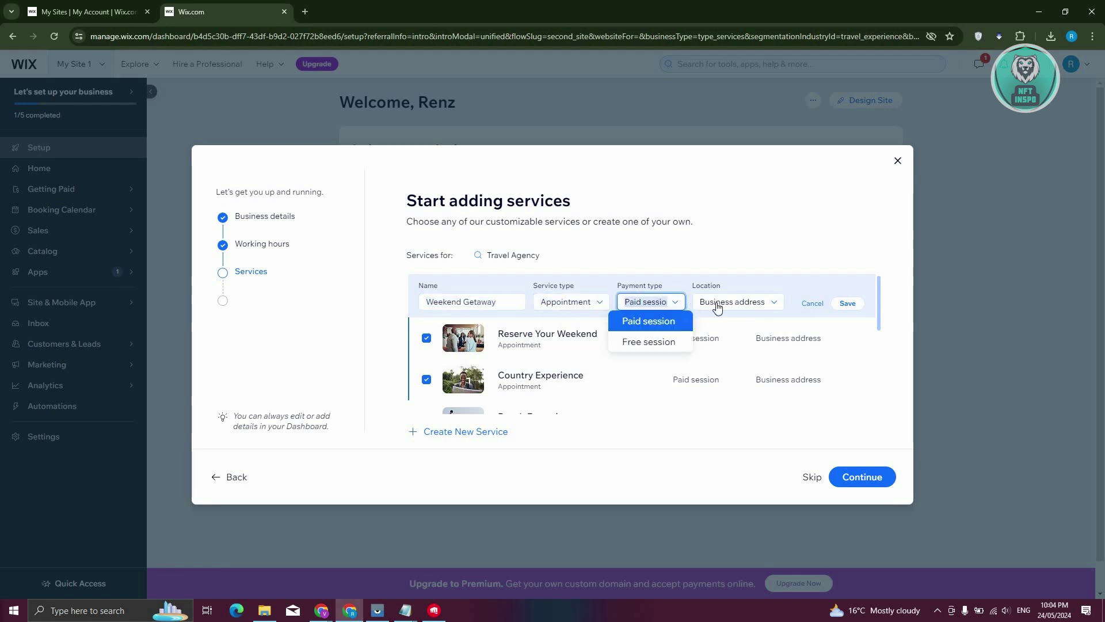
pyautogui.click(774, 301)
pyautogui.click(847, 304)
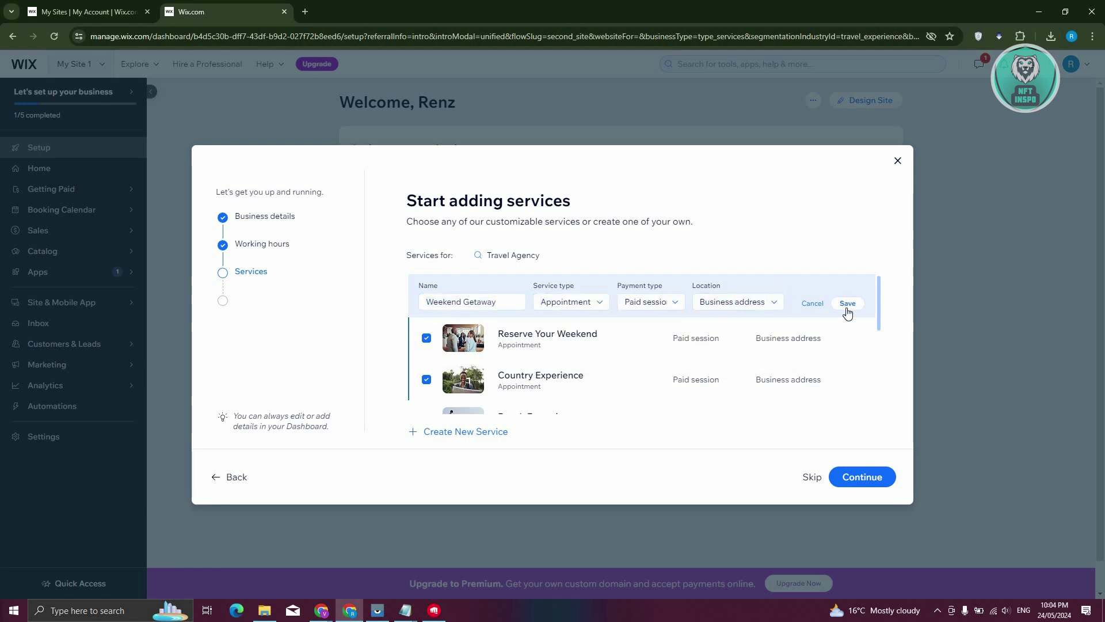
pyautogui.click(861, 478)
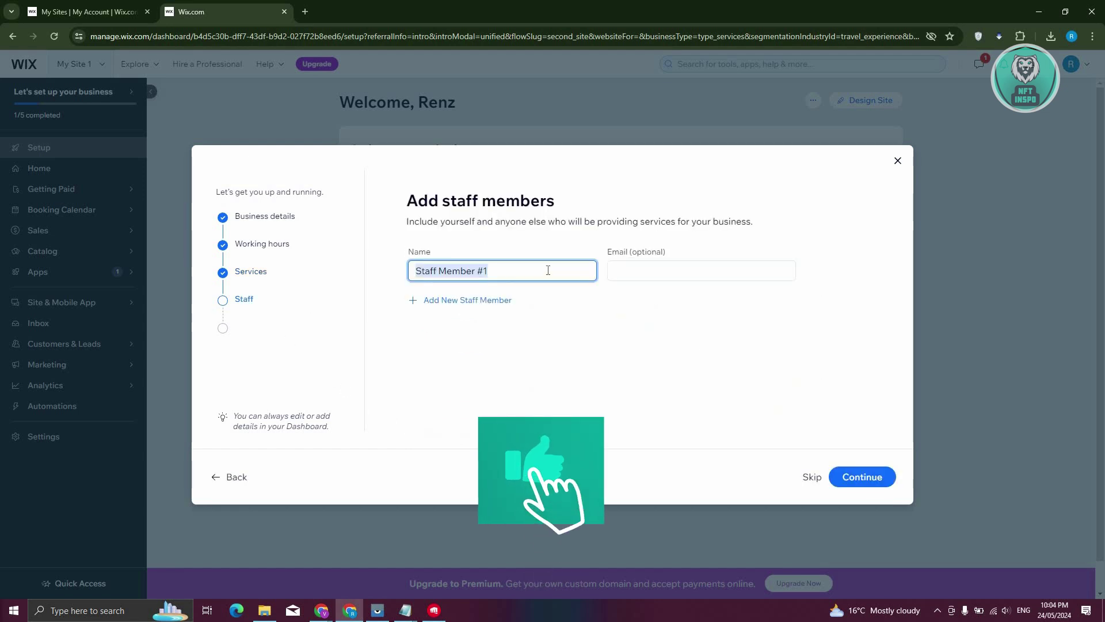
# - Replace the placeholder staff name, add and name a second staff member, then continue
pyautogui.hotkey('ctrl', 'a')
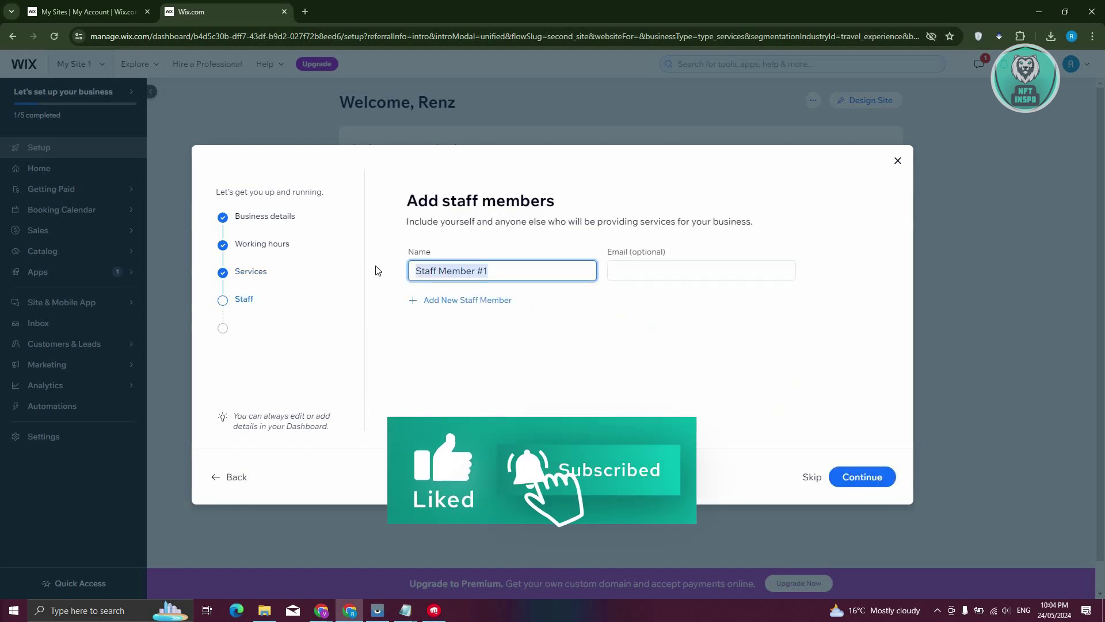
pyautogui.press('BackSpace')
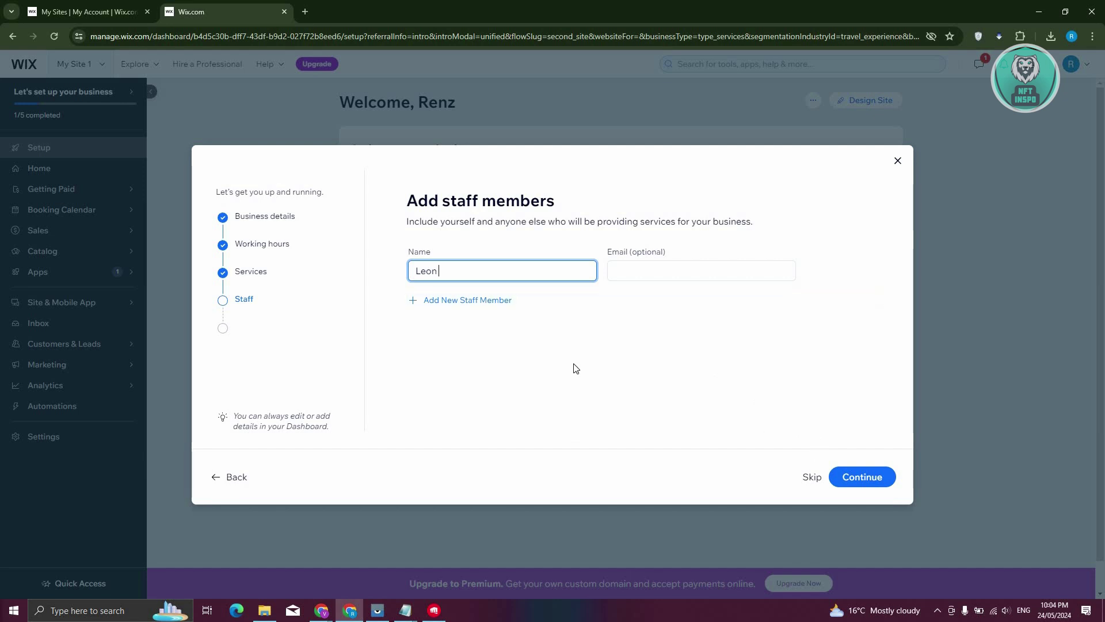
pyautogui.tripleClick(510, 300)
pyautogui.tripleClick(525, 305)
pyautogui.click(527, 306)
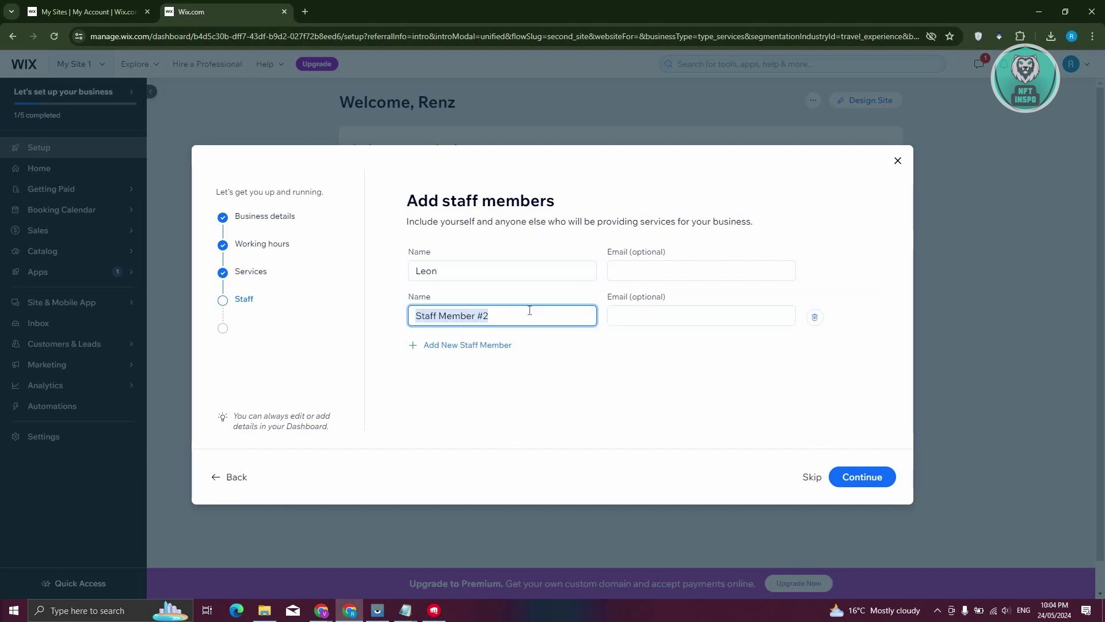
pyautogui.write('Anna')
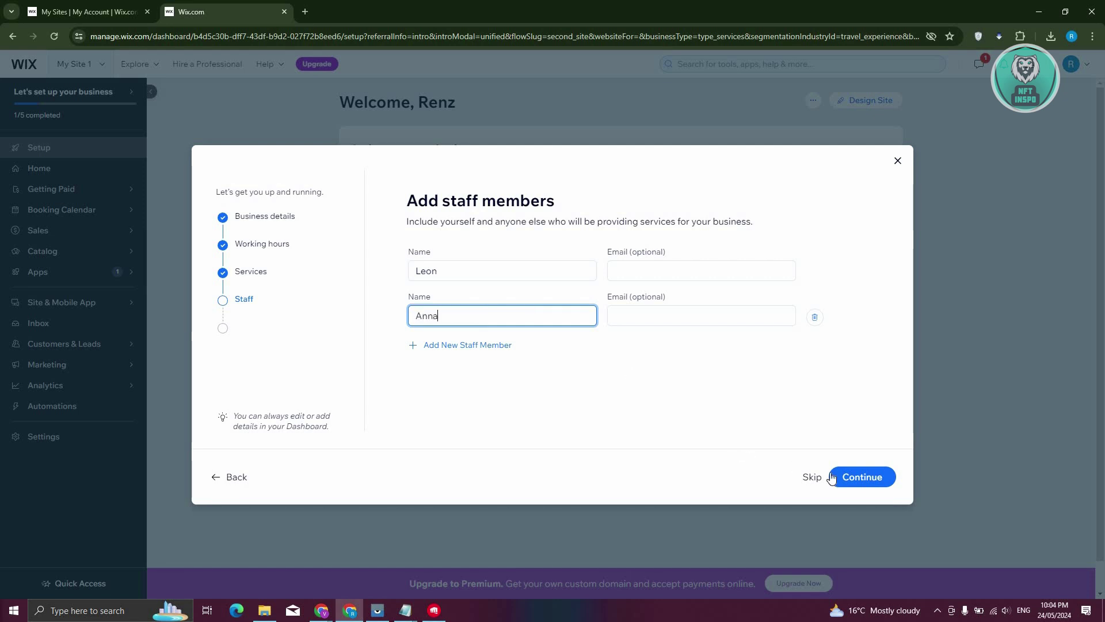
pyautogui.click(847, 478)
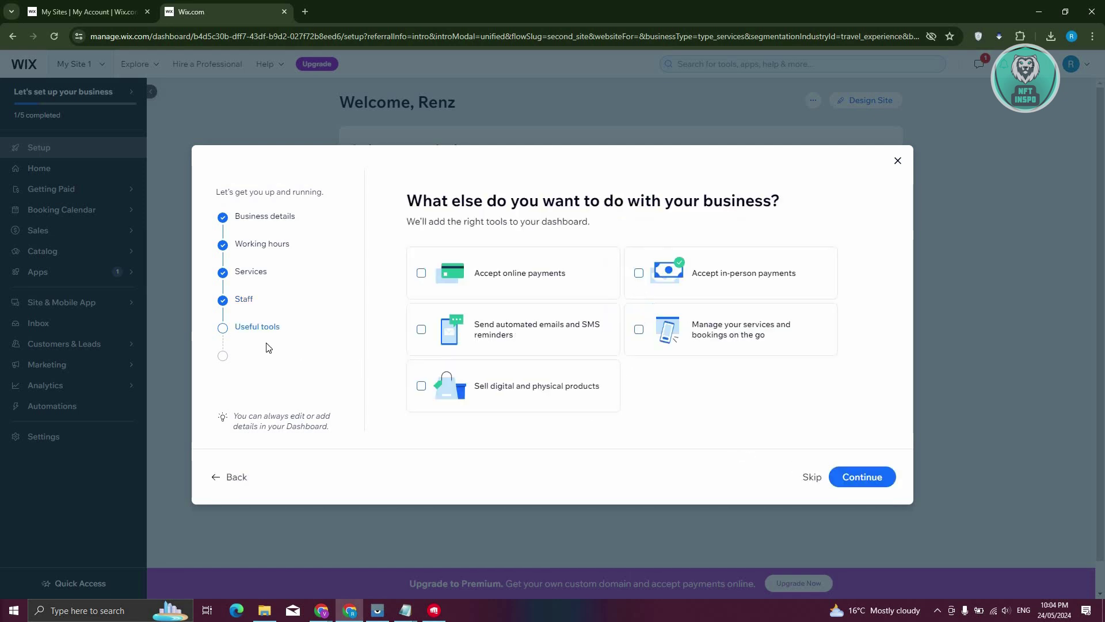
# - Enable Accept online payments and Send automated emails and SMS reminders
pyautogui.click(424, 276)
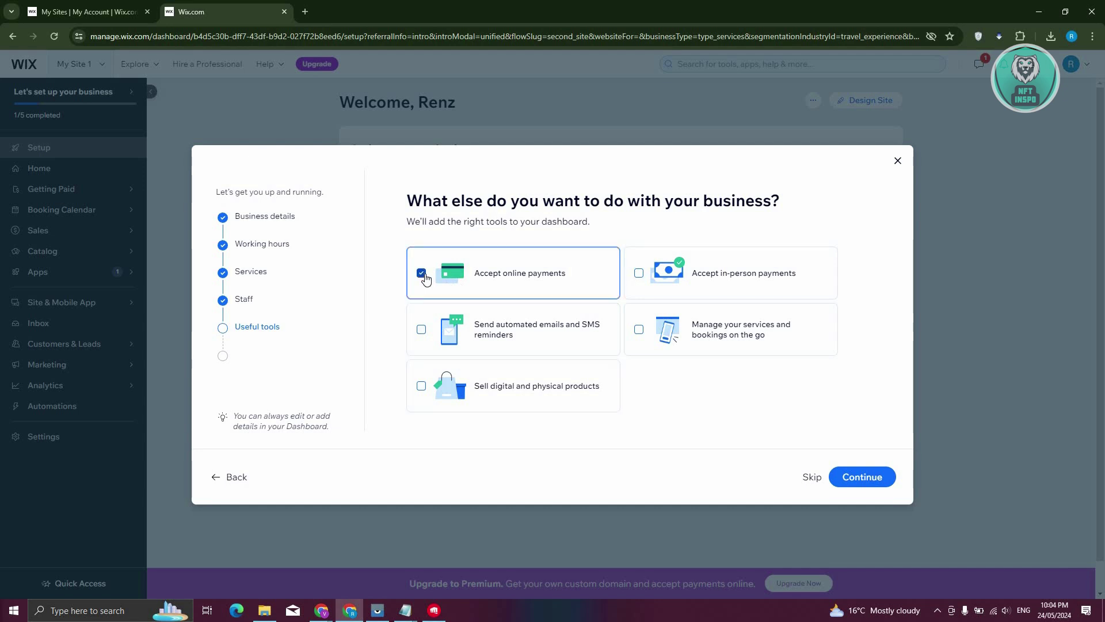
pyautogui.click(422, 330)
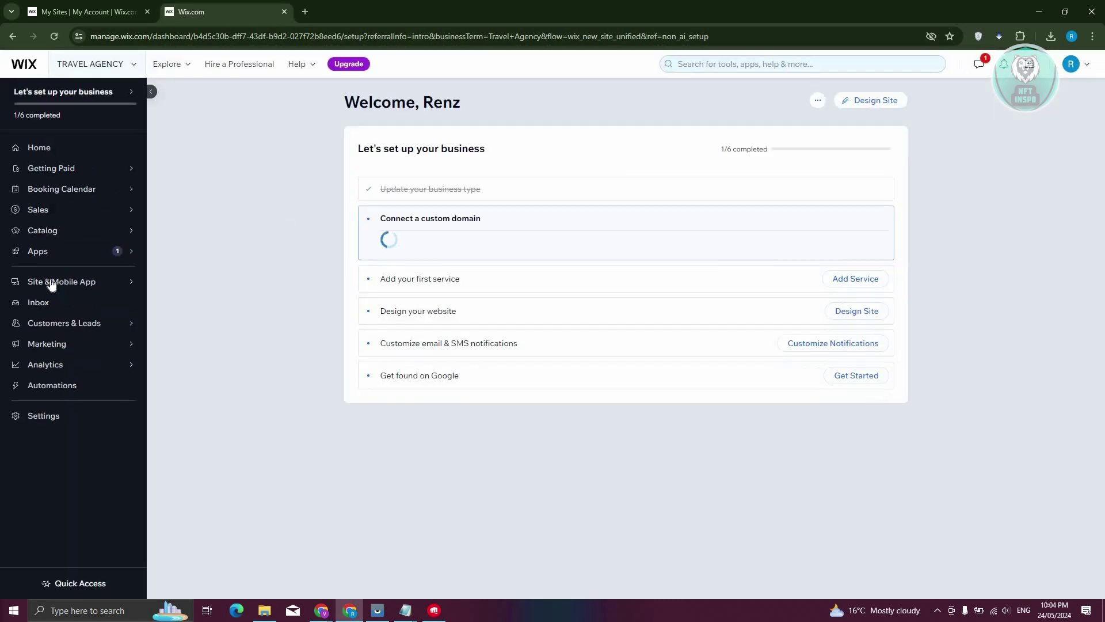
# - Open Catalog > Booking Services and edit the Weekend Getaway service
pyautogui.click(43, 251)
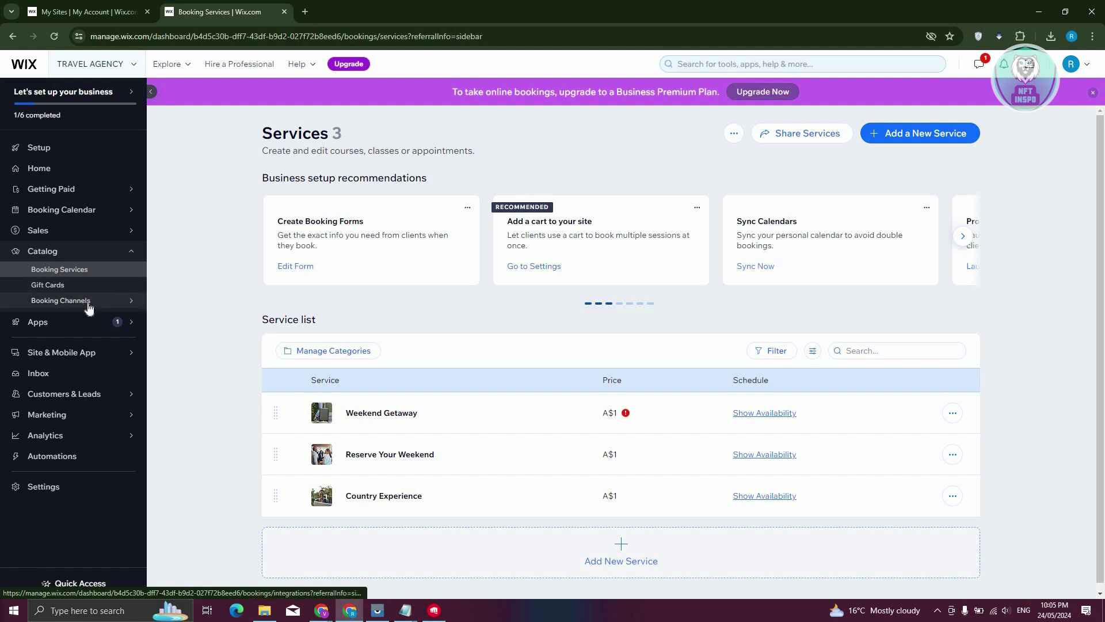
pyautogui.moveTo(88, 309)
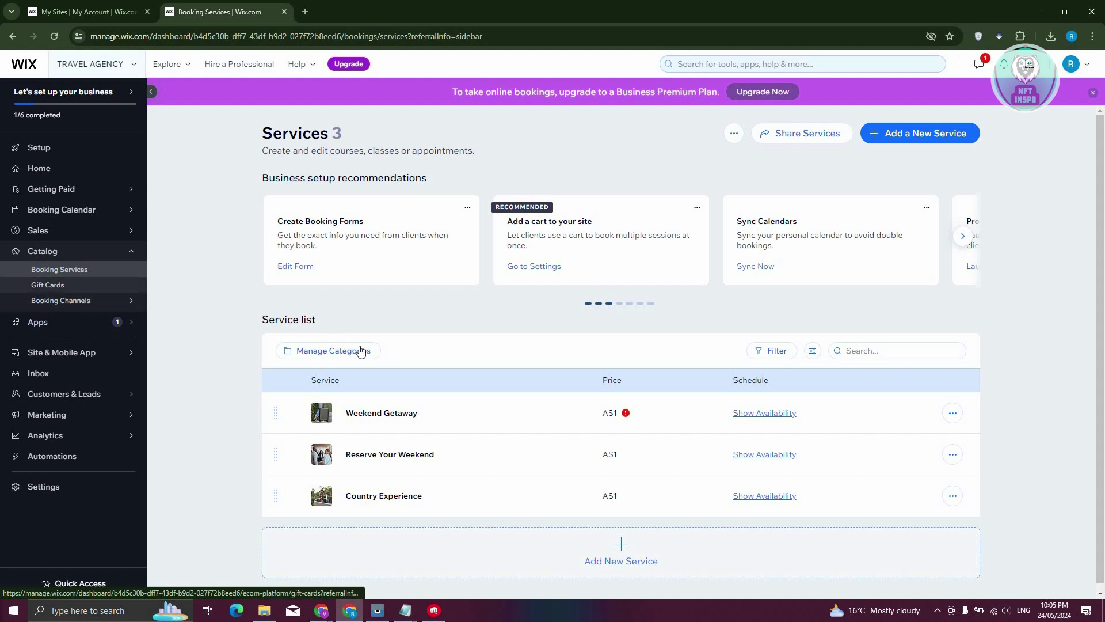
pyautogui.scroll(-1, 511, 412)
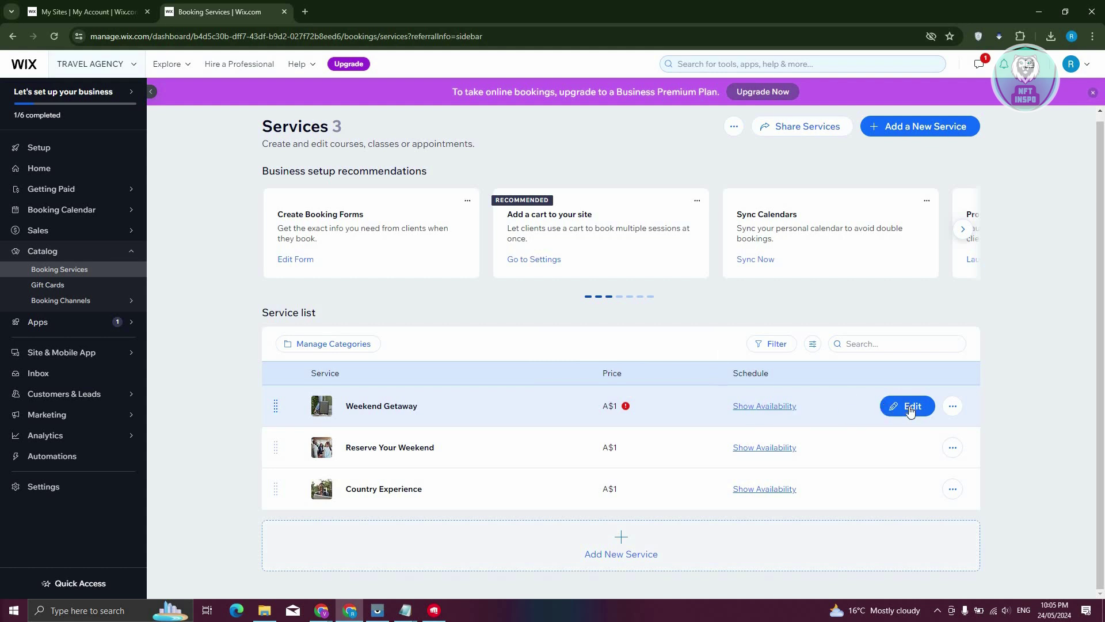
pyautogui.click(473, 397)
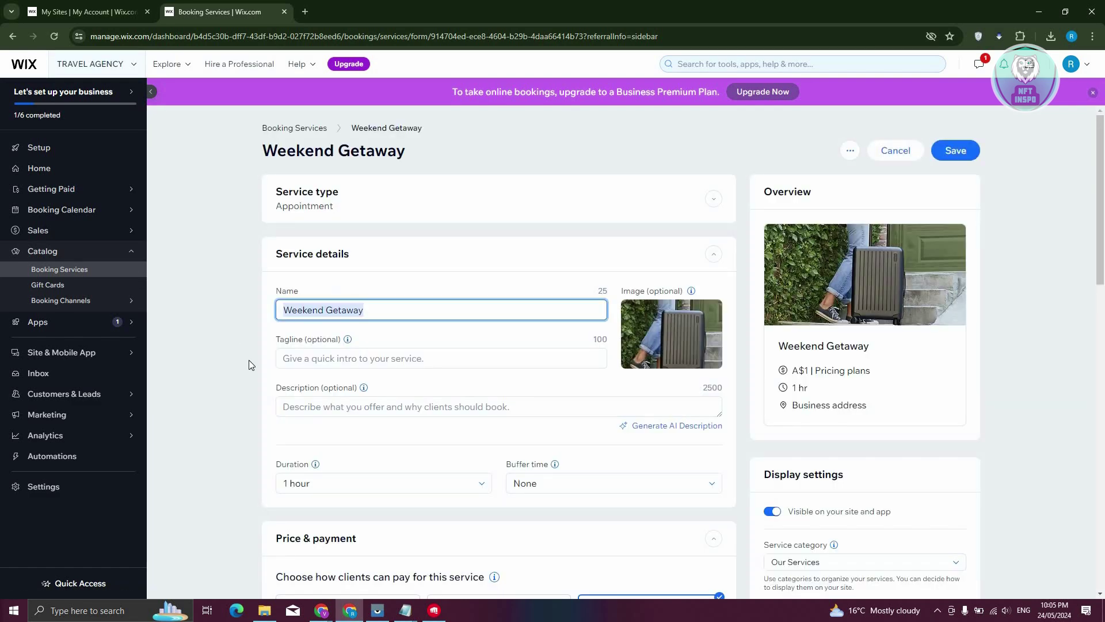
# - Give Weekend Getaway a fixed price of 30 per session, paid entirely online
pyautogui.scroll(-3, 318, 321)
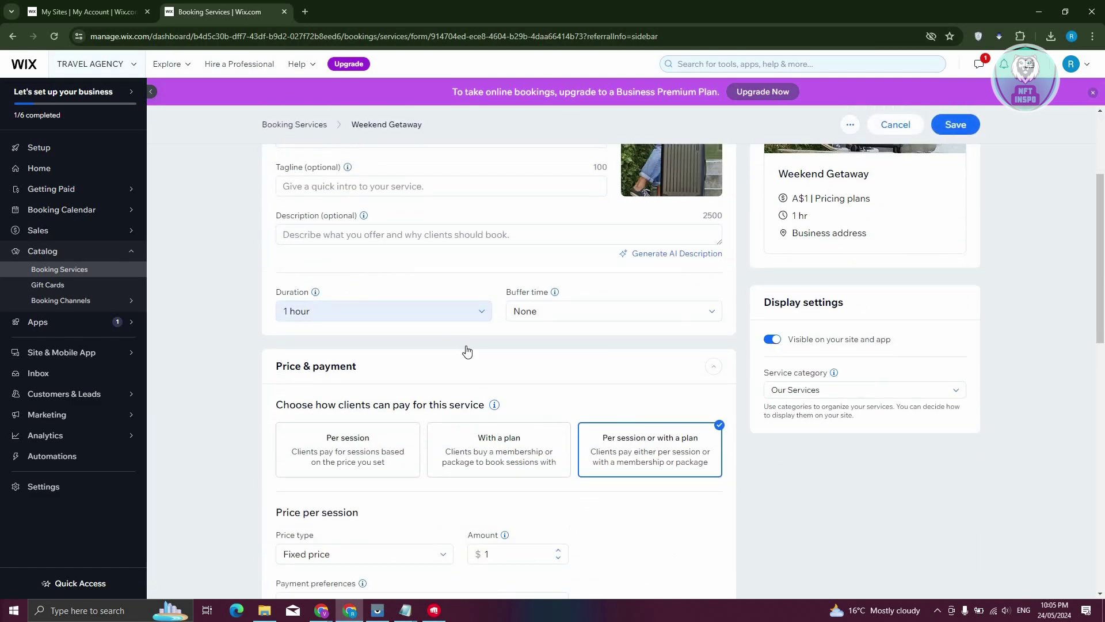
pyautogui.scroll(-1, 604, 322)
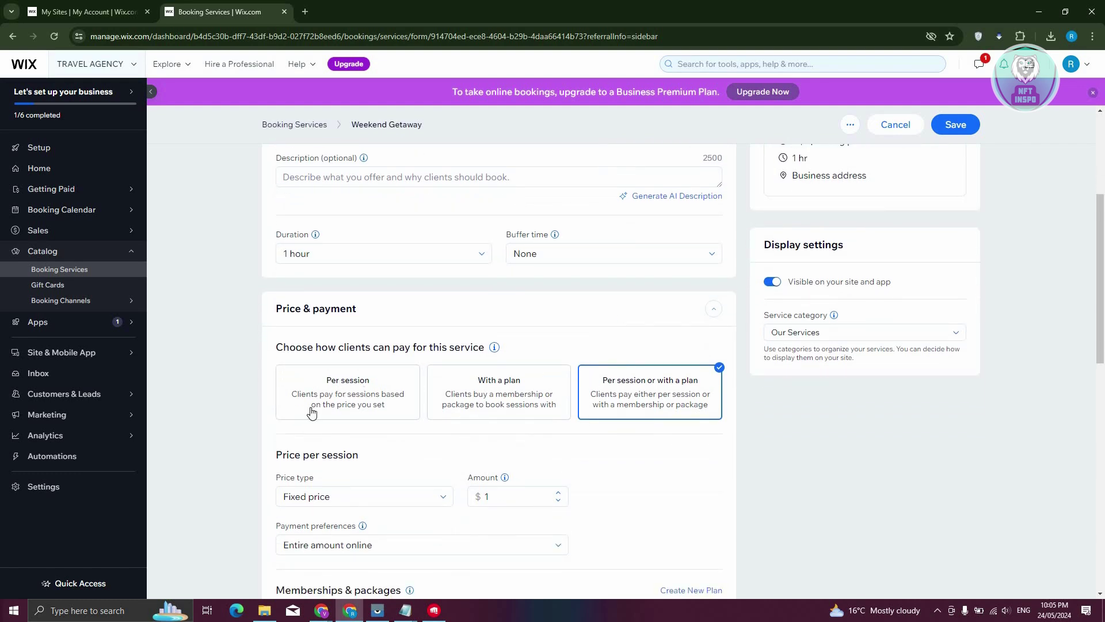
pyautogui.scroll(-3, 328, 270)
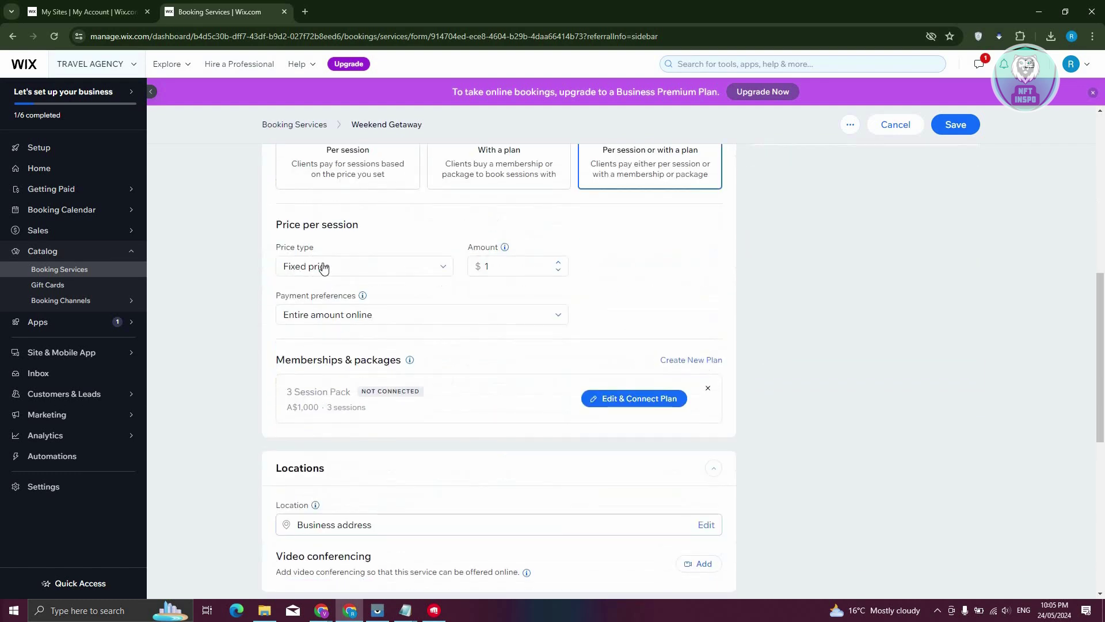
pyautogui.click(322, 268)
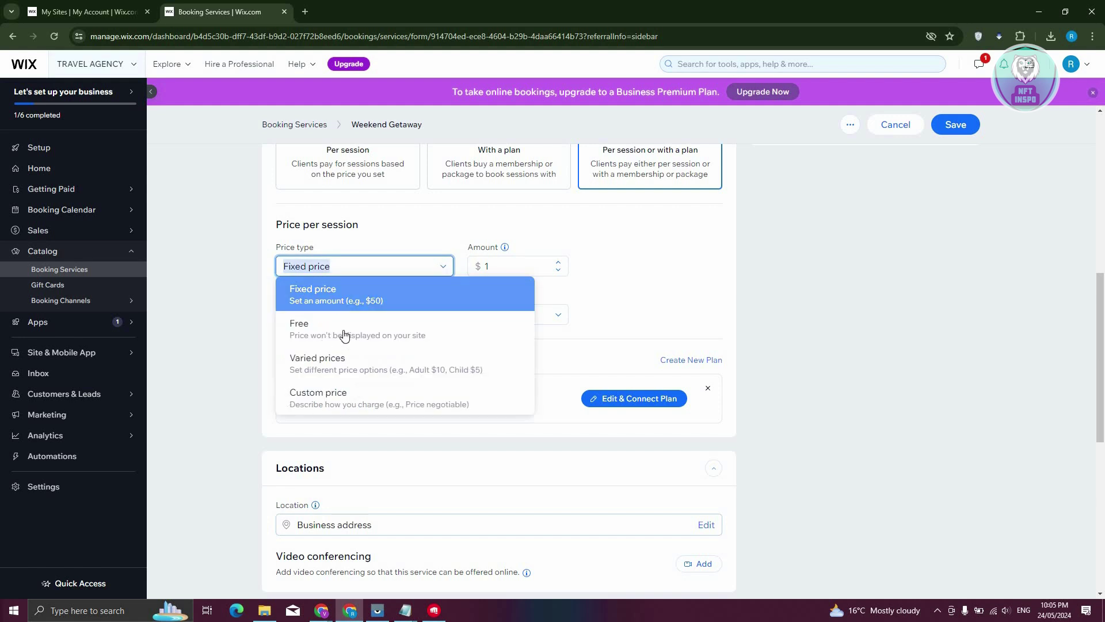
pyautogui.click(498, 285)
pyautogui.click(514, 266)
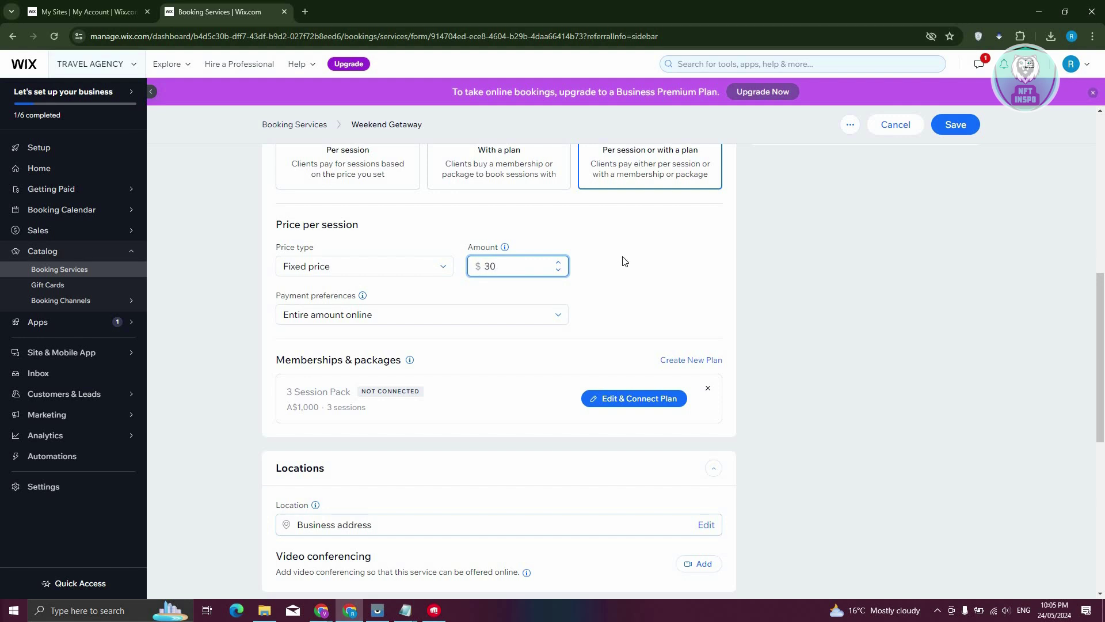
pyautogui.click(391, 319)
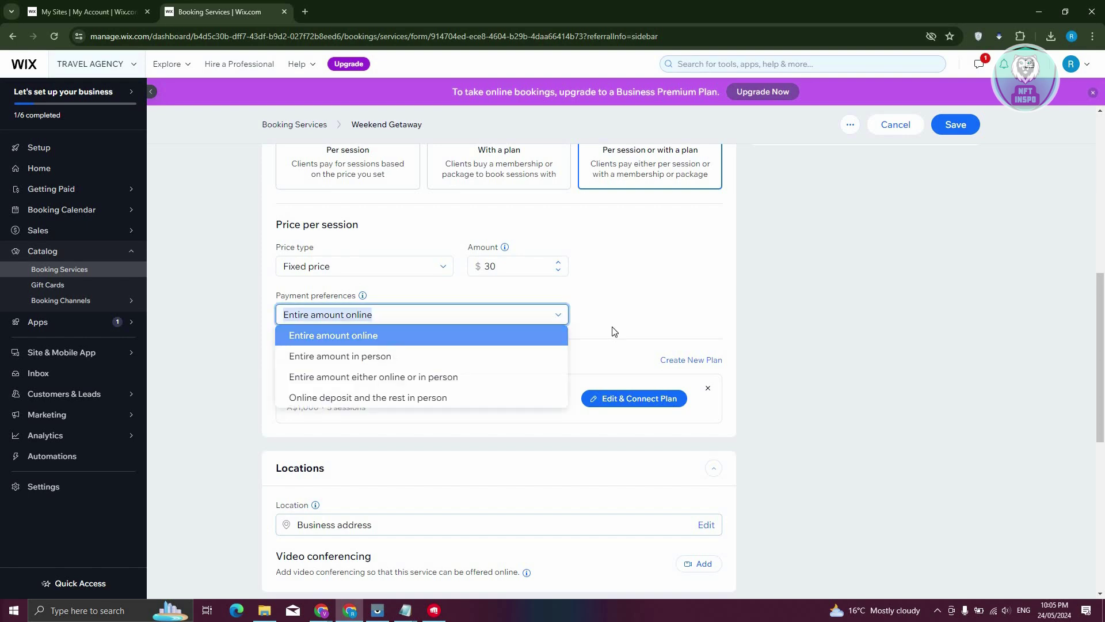
pyautogui.press('Escape')
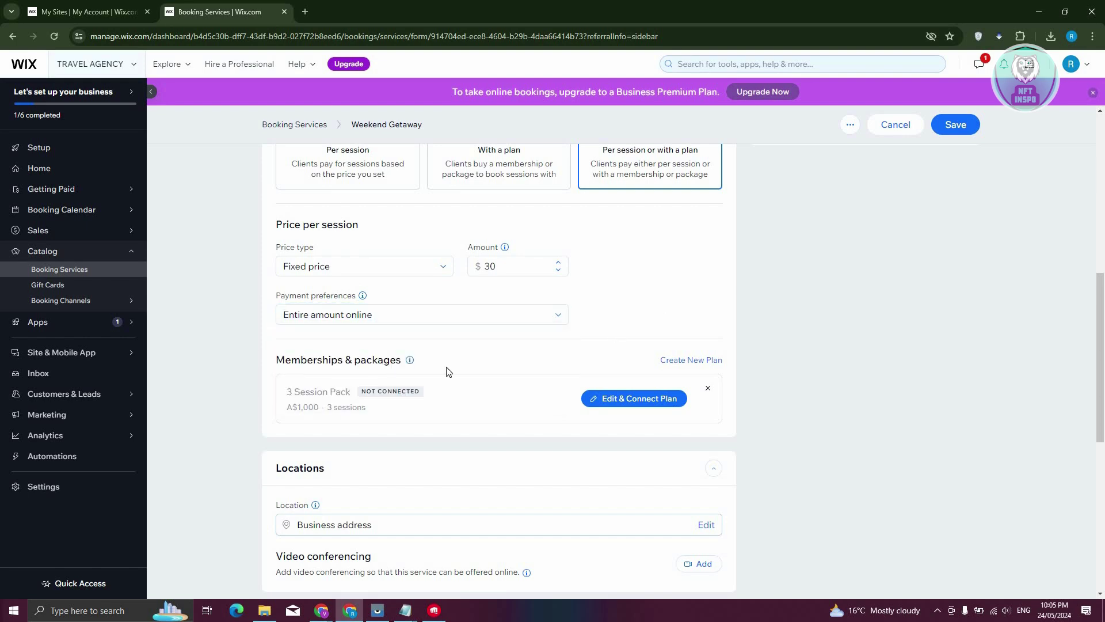
# - Save the Weekend Getaway service without a plan
pyautogui.scroll(-4, 320, 242)
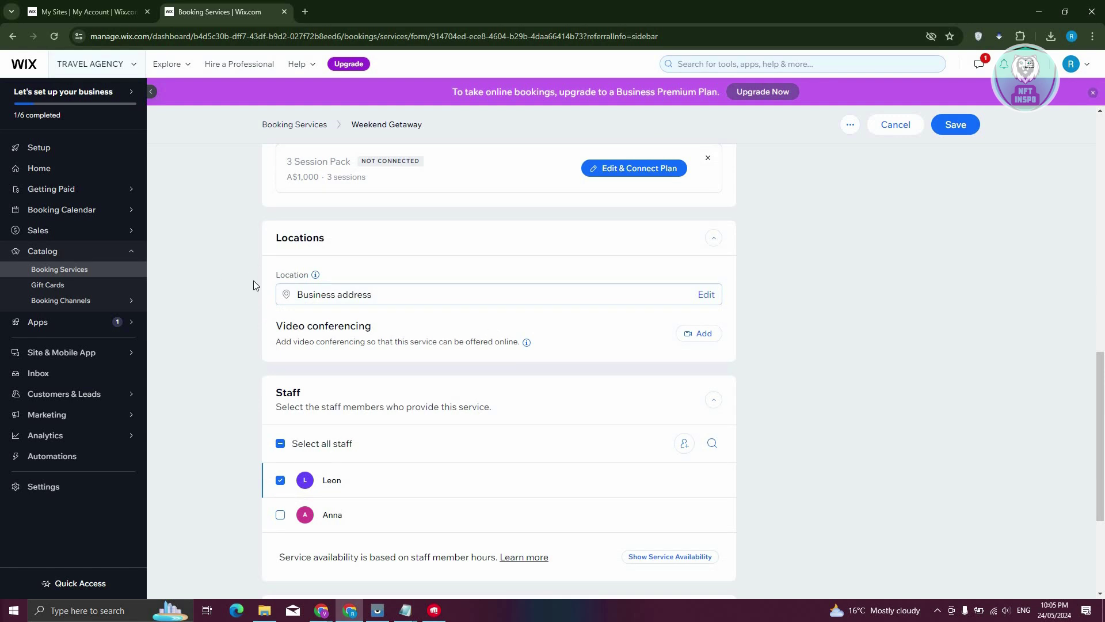
pyautogui.scroll(-2, 254, 282)
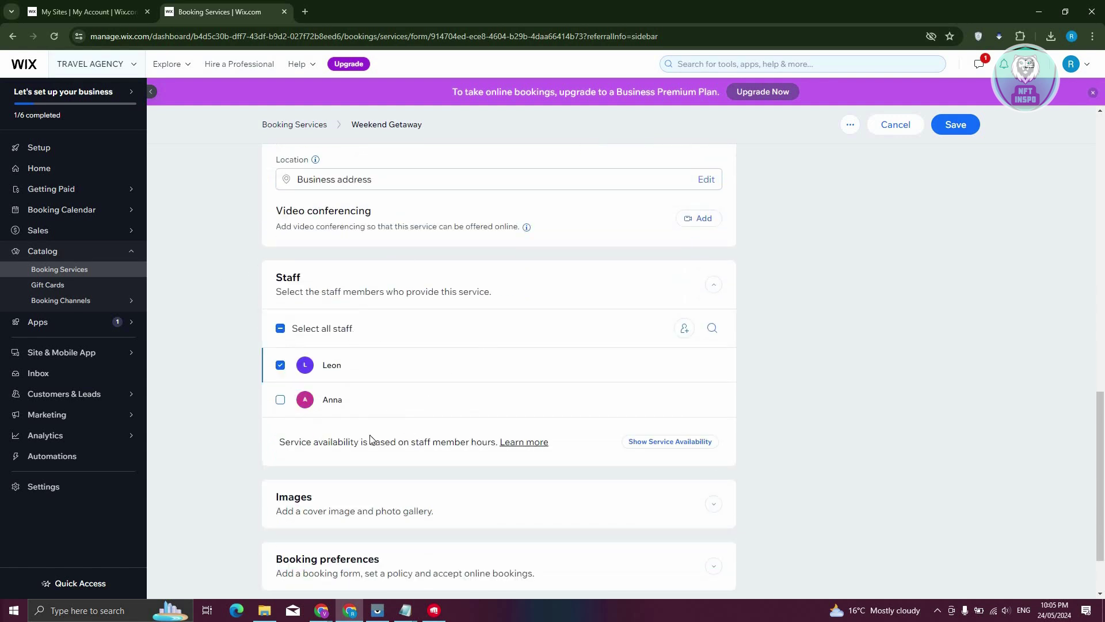
pyautogui.scroll(-2, 374, 478)
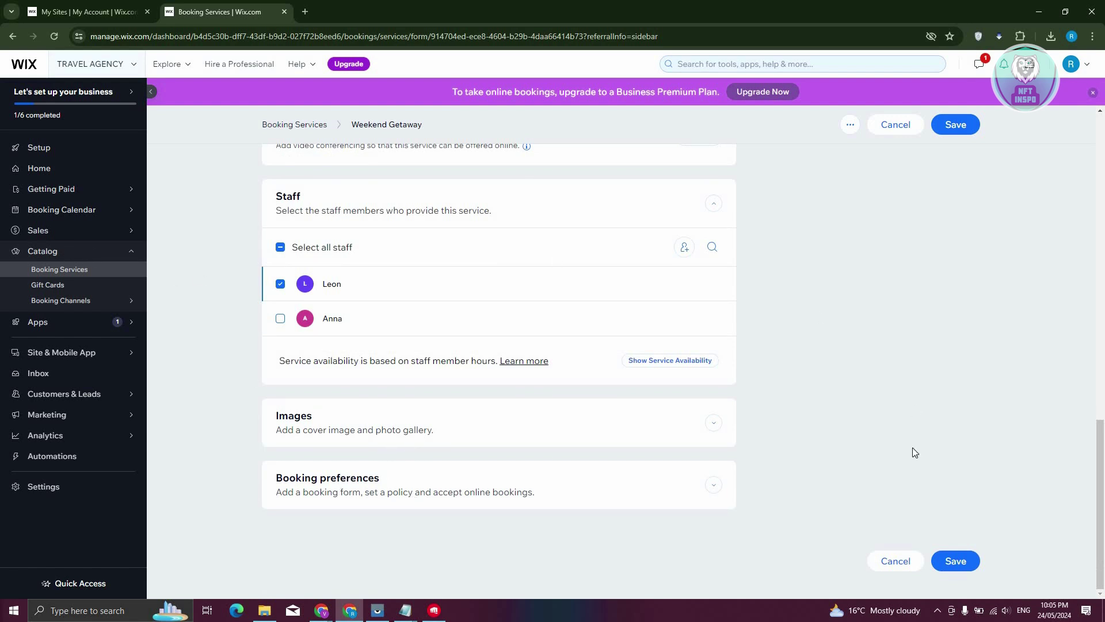
pyautogui.click(955, 560)
pyautogui.click(613, 372)
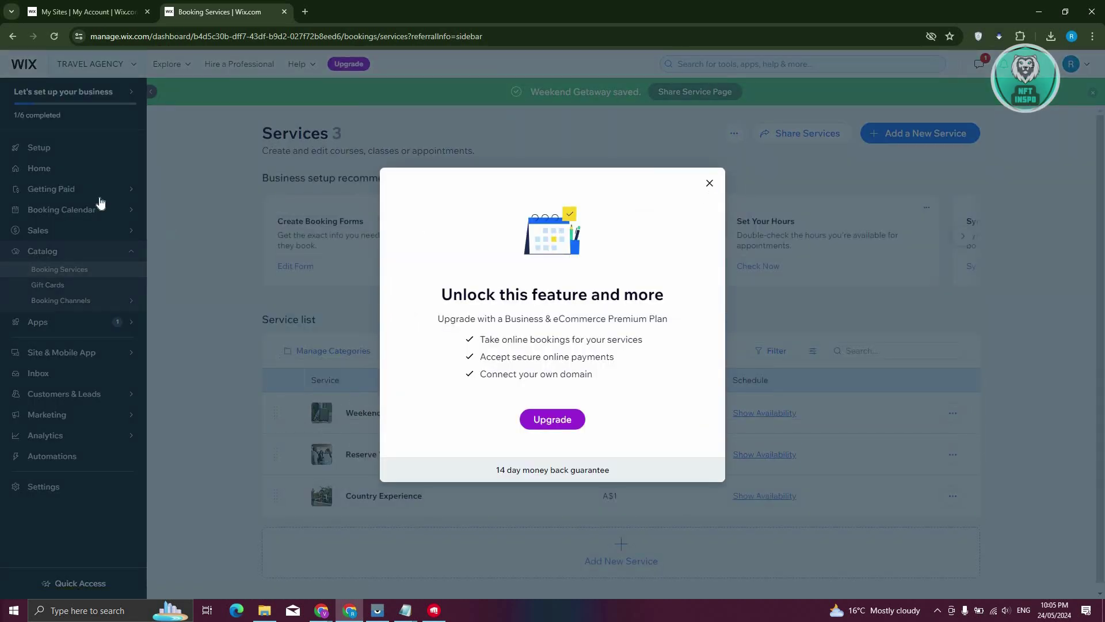
# - Confirm Monday–Friday working hours of 10:00 AM to 6:00 PM from the setup checklist
pyautogui.click(69, 148)
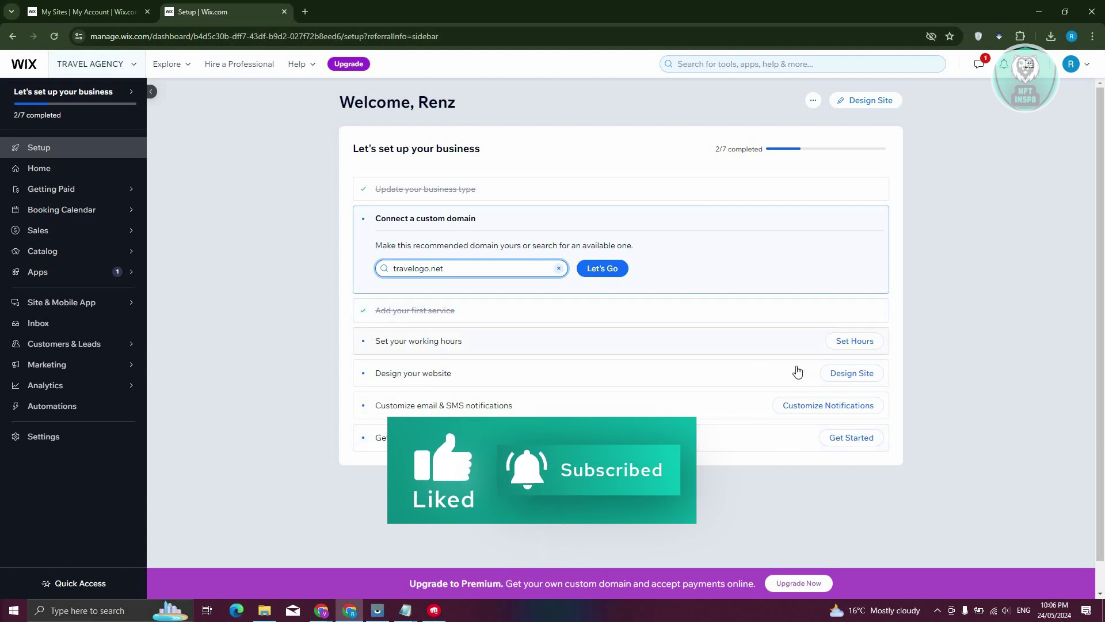
pyautogui.click(855, 343)
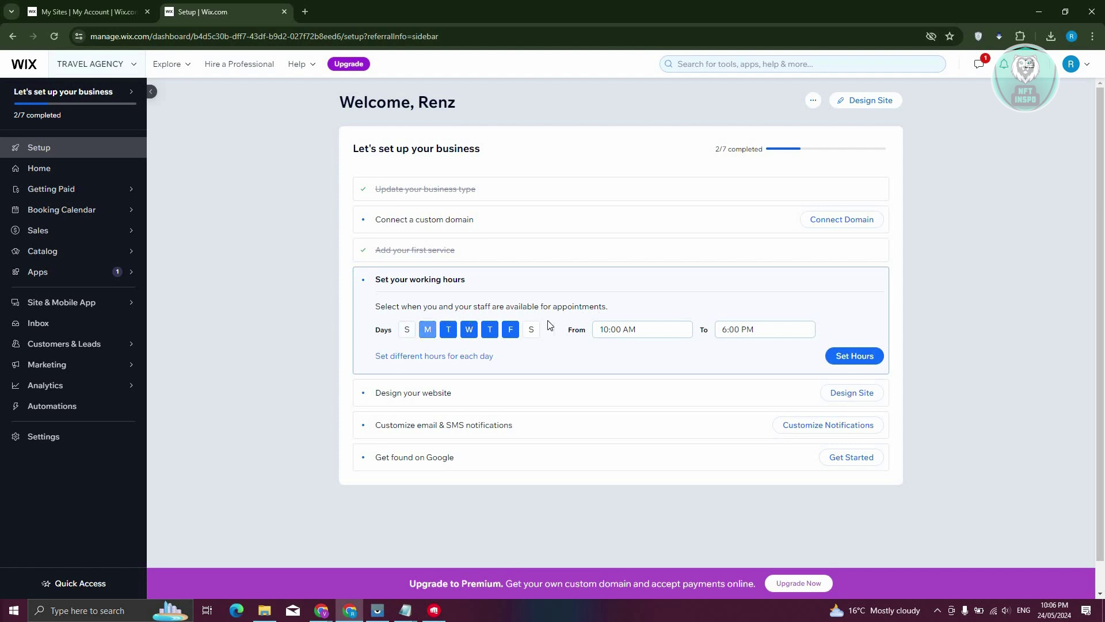
pyautogui.click(866, 364)
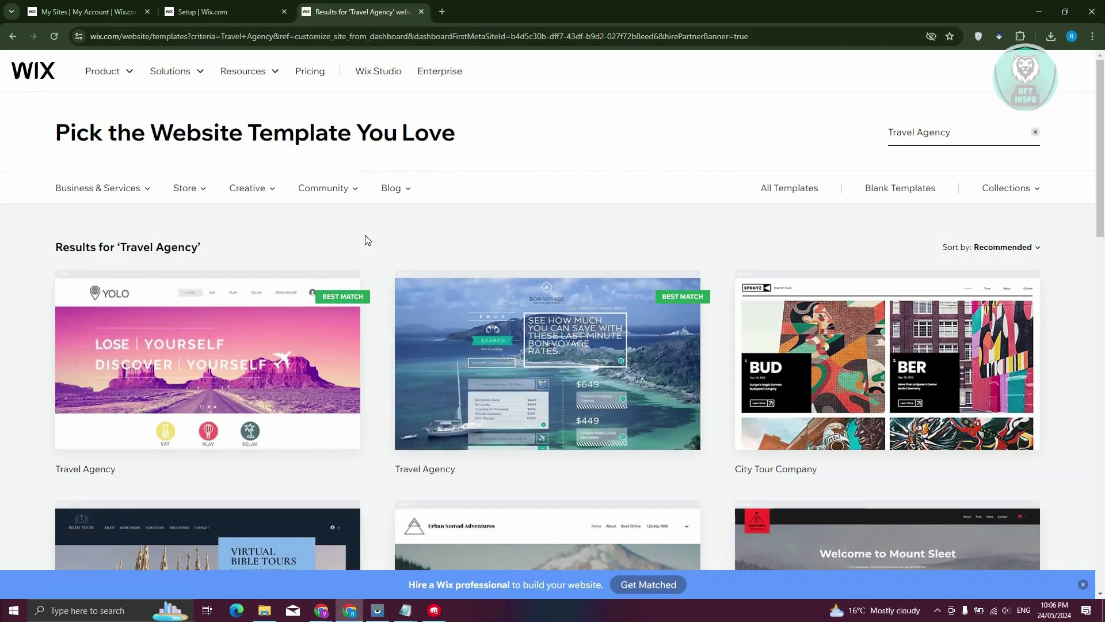
# - Browse the Travel Agency template results, check the setup checklist tab, then return
pyautogui.scroll(-9, 389, 232)
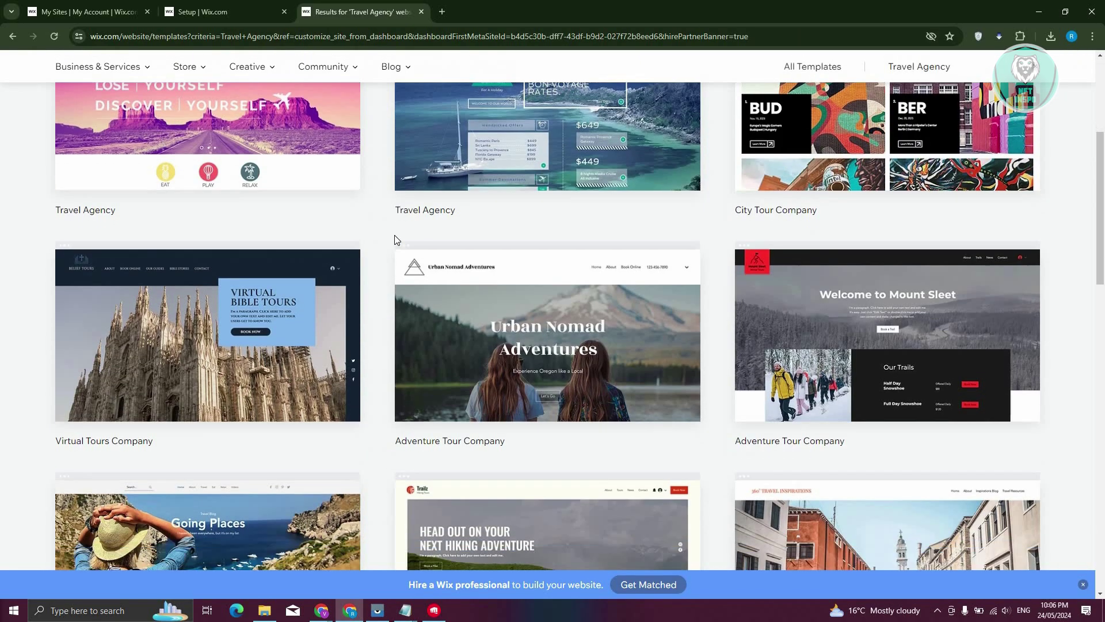
pyautogui.scroll(6, 109, 183)
pyautogui.scroll(2, 108, 183)
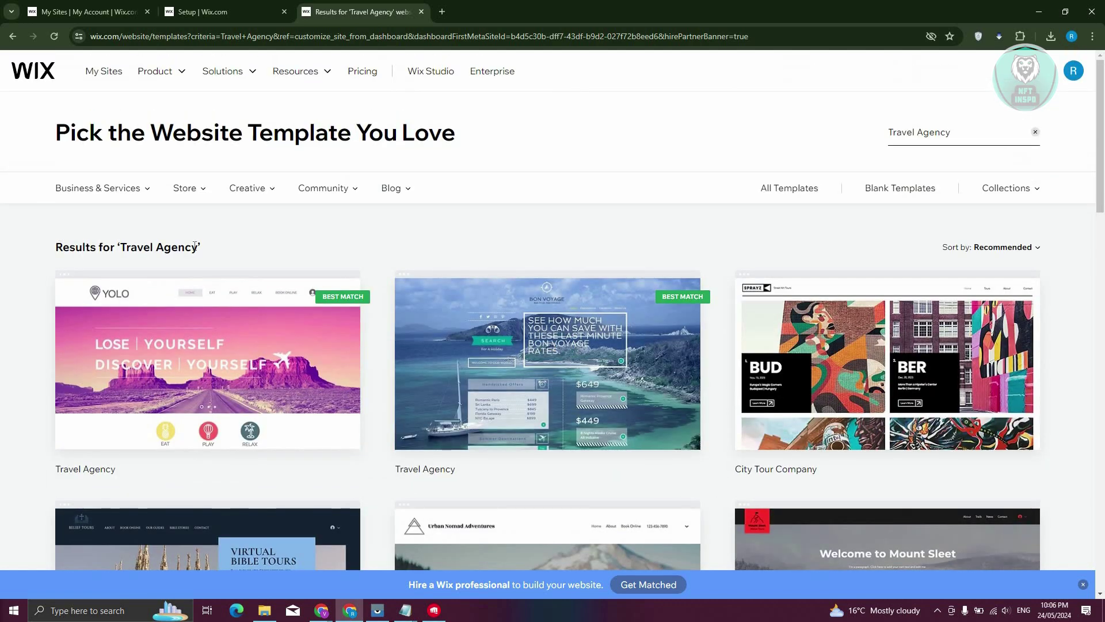
pyautogui.tripleClick(216, 249)
pyautogui.click(228, 249)
pyautogui.moveTo(119, 247); pyautogui.dragTo(200, 247)
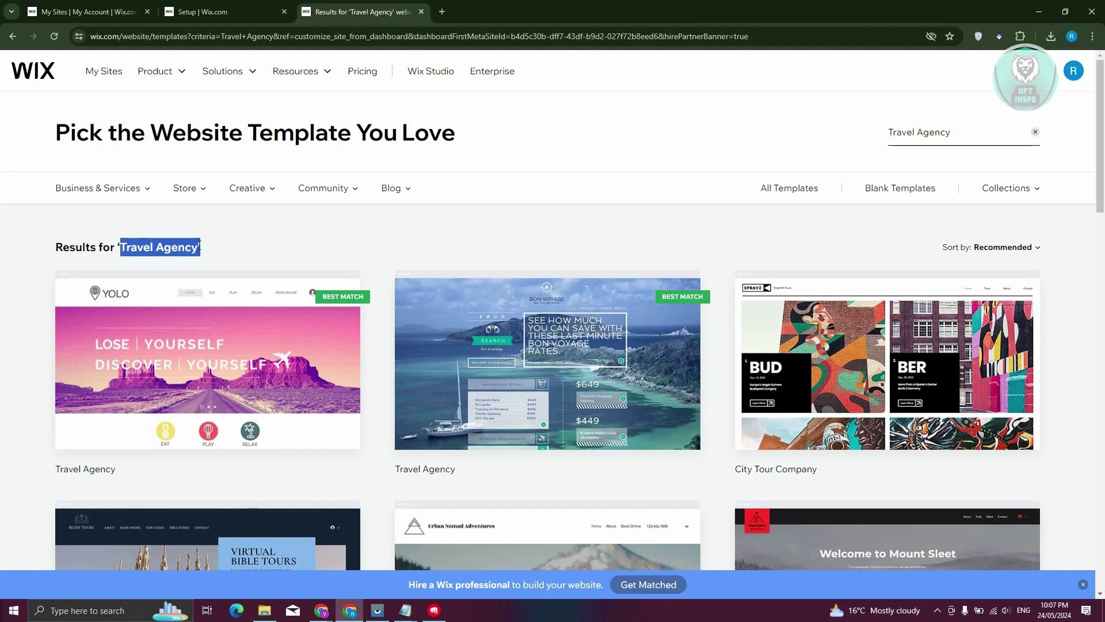
pyautogui.click(86, 11)
pyautogui.hotkey('ctrl', 'Tab')
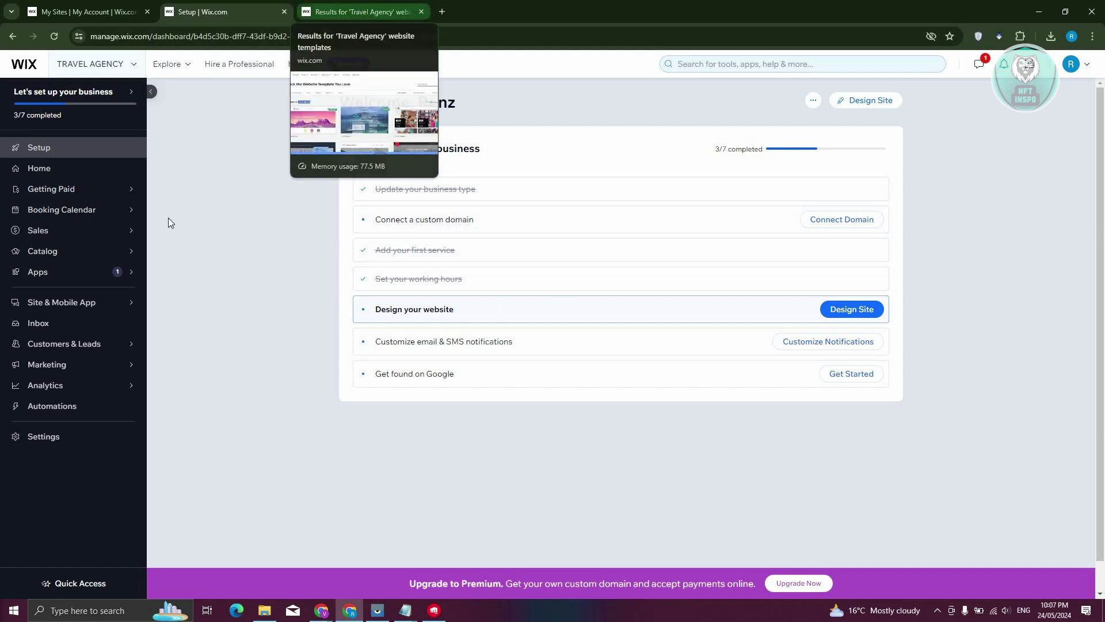
pyautogui.hotkey('ctrl', 'Tab')
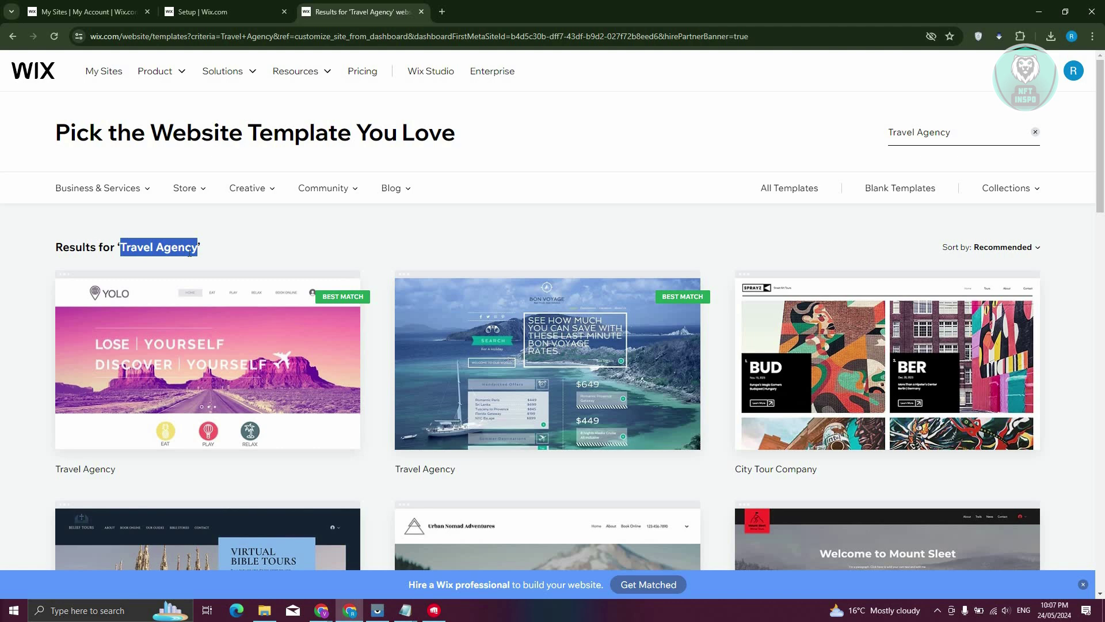
pyautogui.click(276, 239)
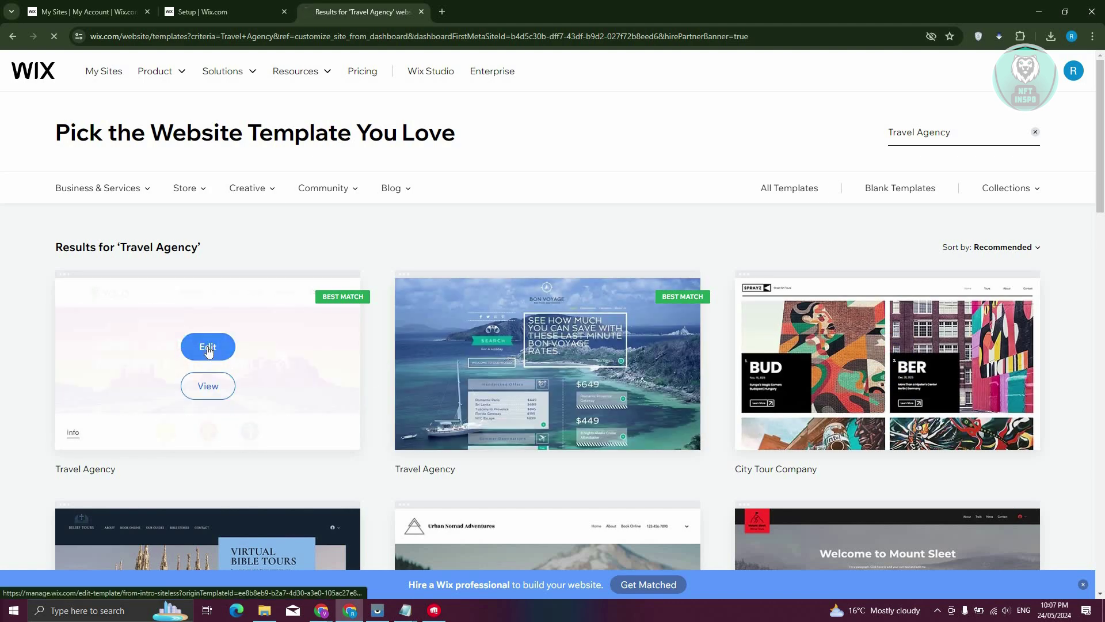
# - Start editing the first Travel Agency template and dismiss the 'Enhance your AI content' prompt
pyautogui.click(208, 348)
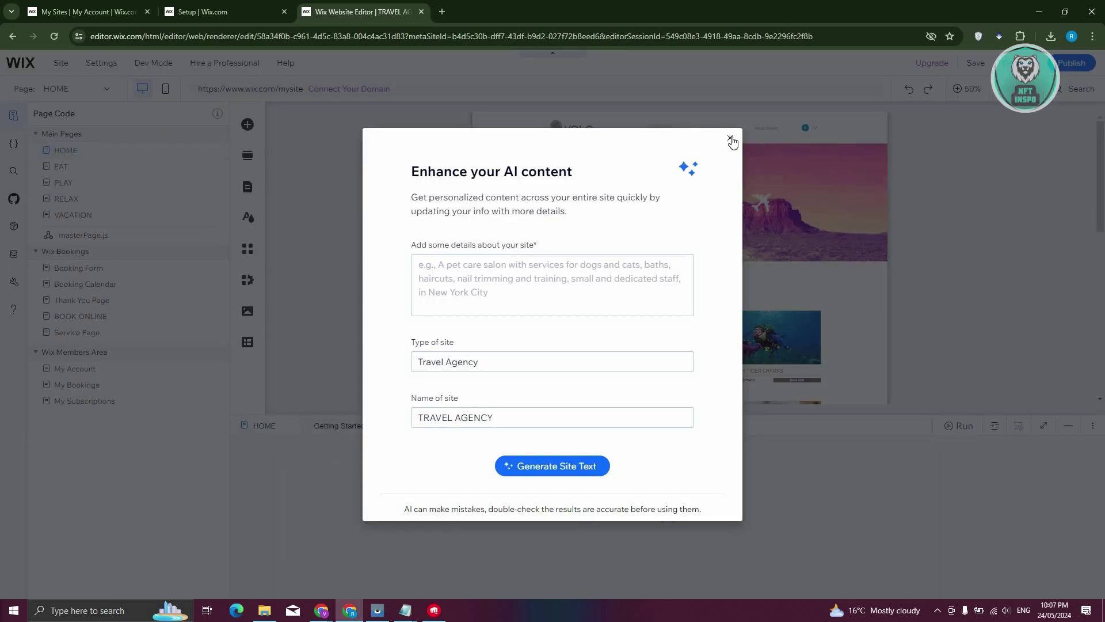
pyautogui.click(731, 140)
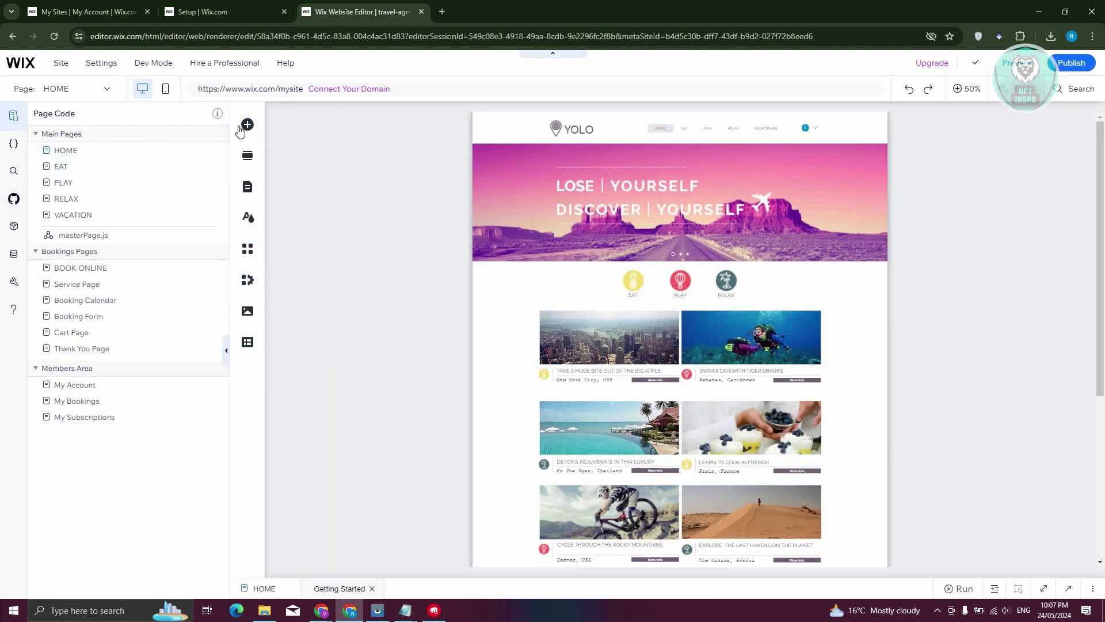
# - Collapse the Page Code panel and browse Add Elements' text options and ready-made sections
pyautogui.click(14, 115)
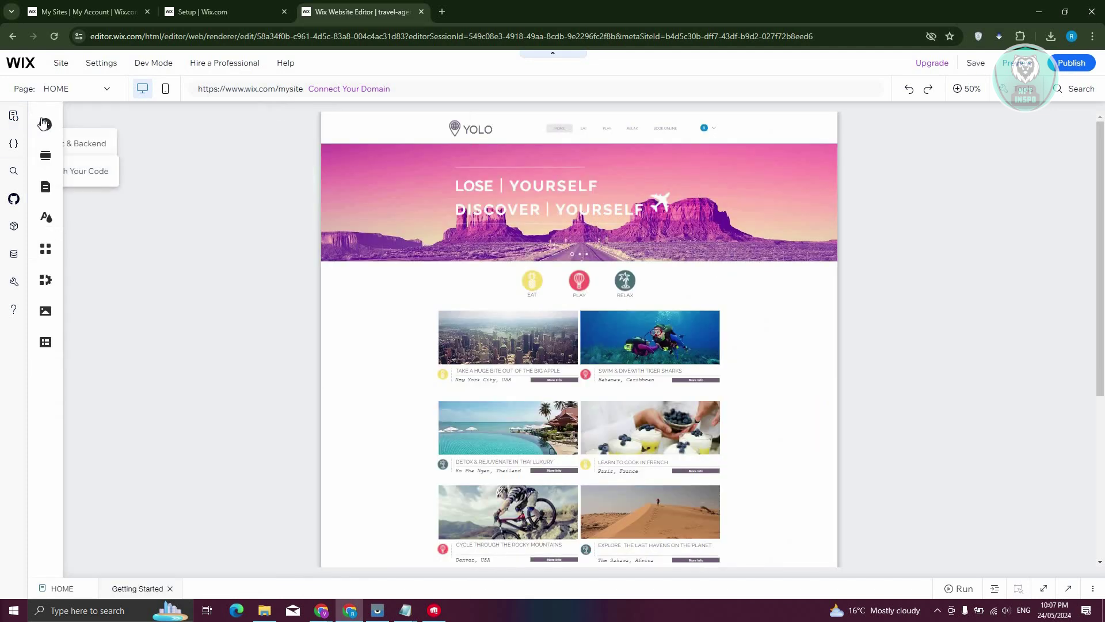
pyautogui.click(138, 129)
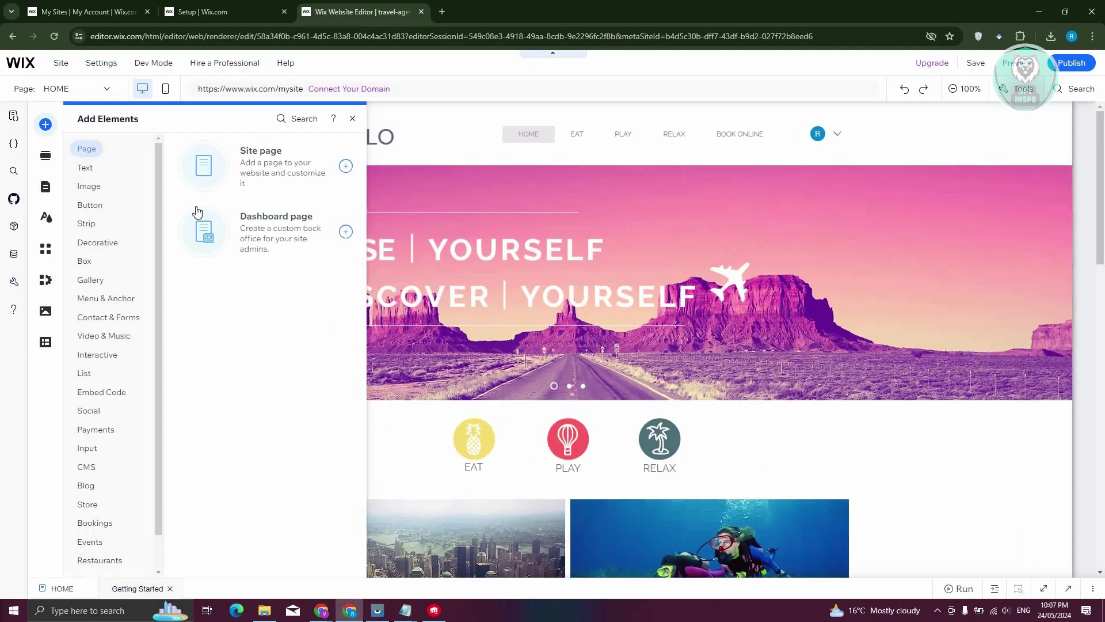
pyautogui.scroll(-1, 601, 303)
pyautogui.scroll(-1, 601, 303)
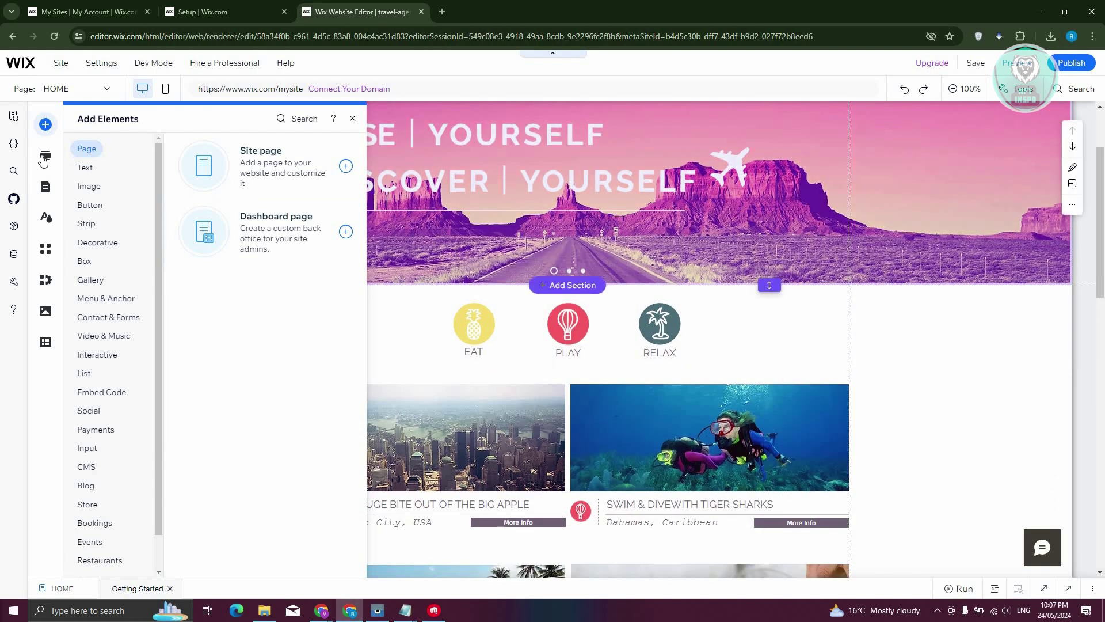
pyautogui.click(89, 171)
pyautogui.click(45, 155)
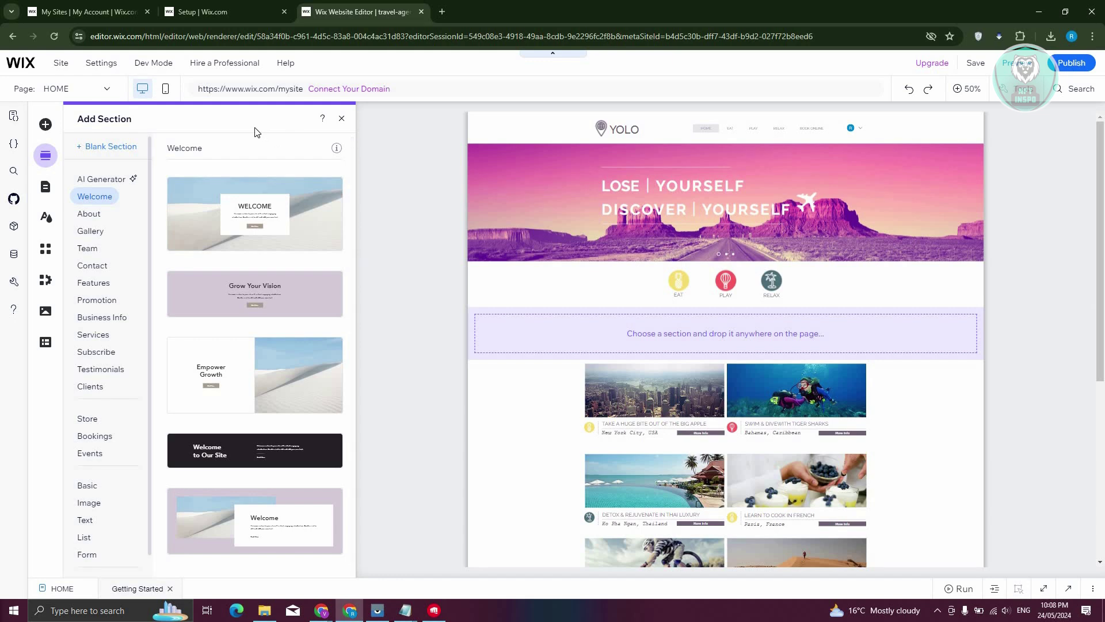
pyautogui.click(46, 125)
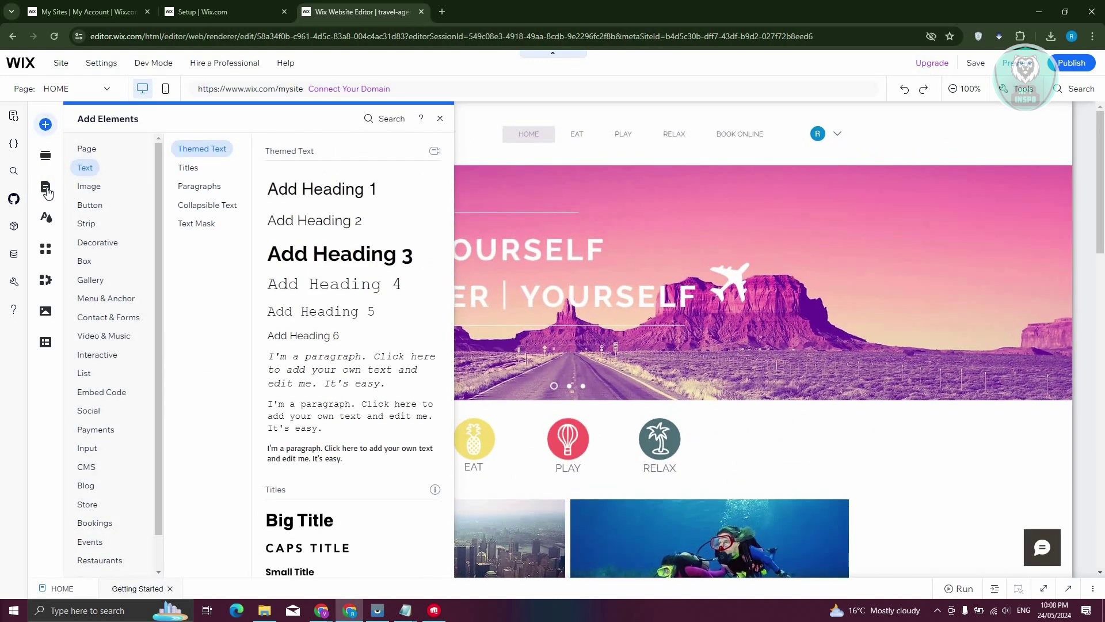
# - Look through Pages & Menu, Site Design, App Market and My Business, ending in Media
pyautogui.click(47, 190)
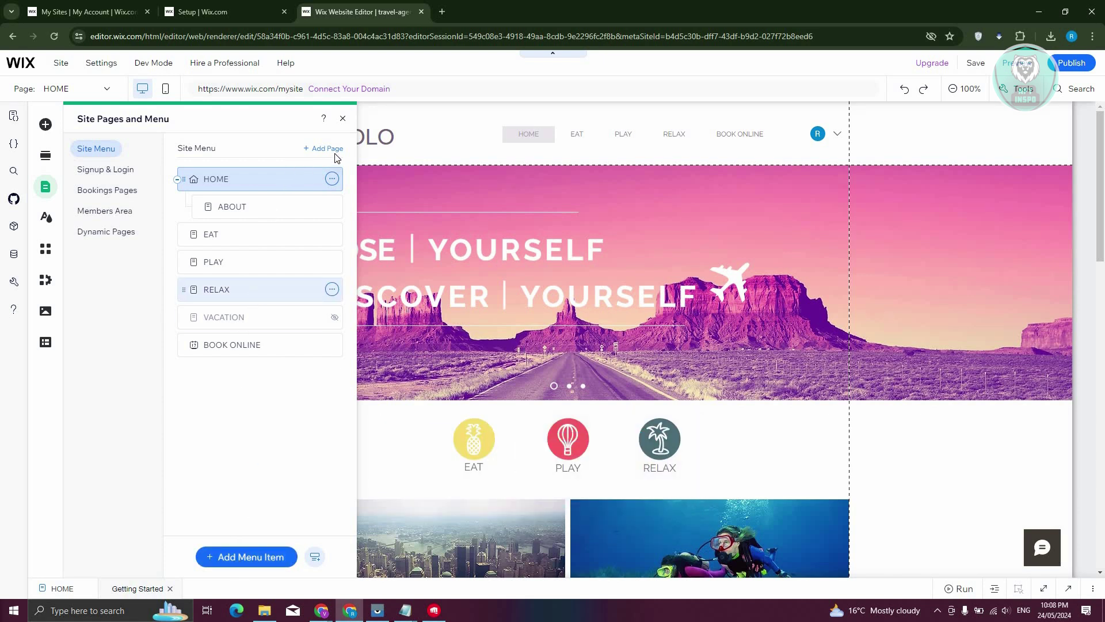
pyautogui.click(47, 218)
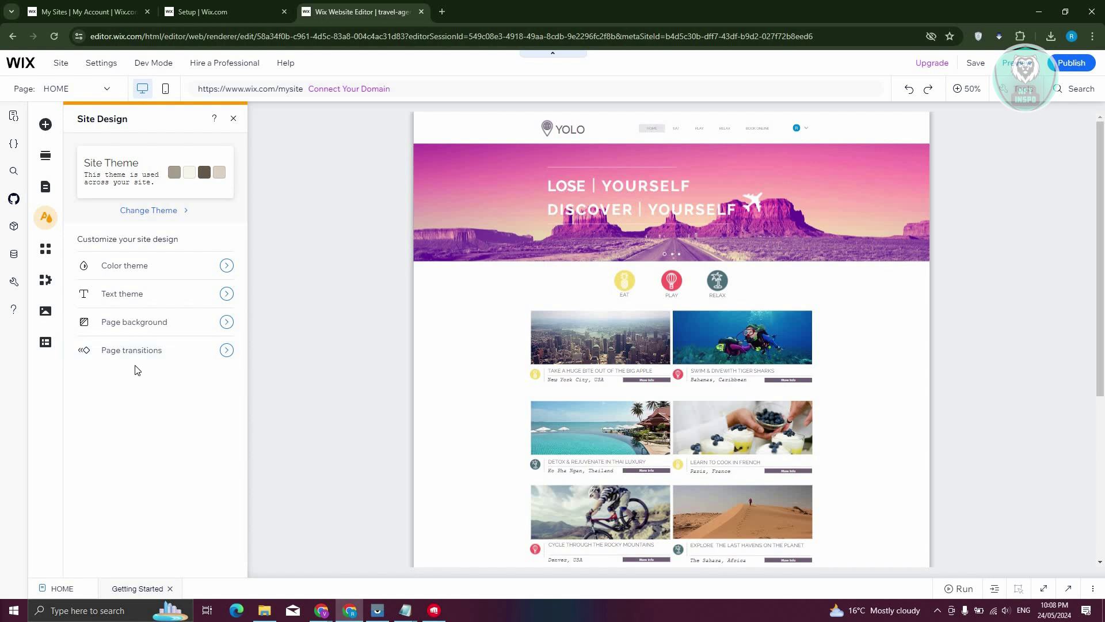
pyautogui.click(45, 251)
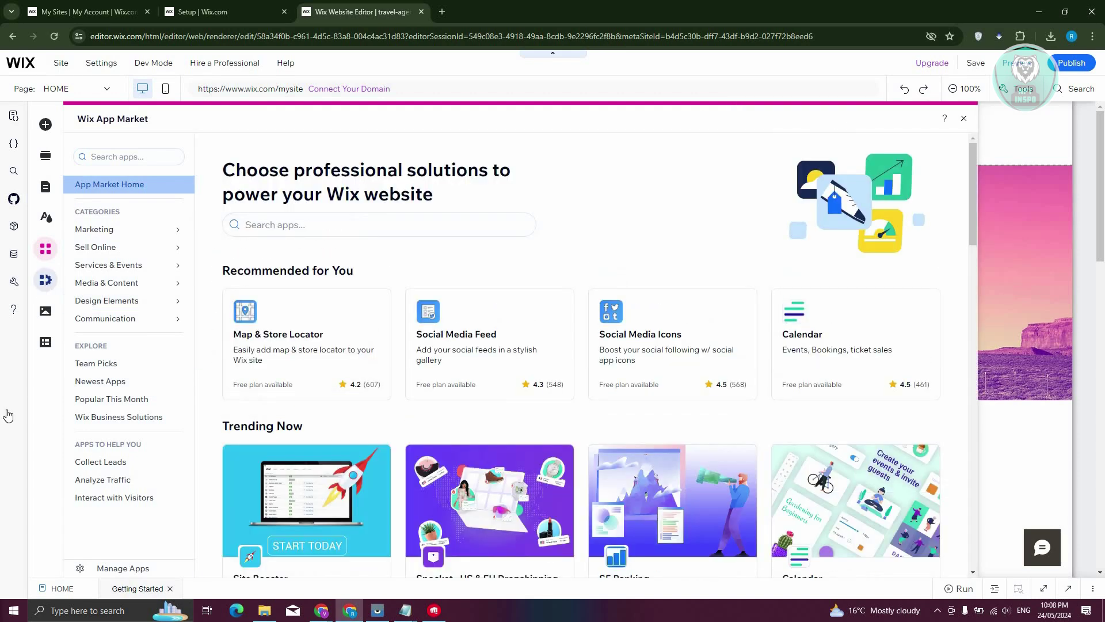
pyautogui.click(46, 281)
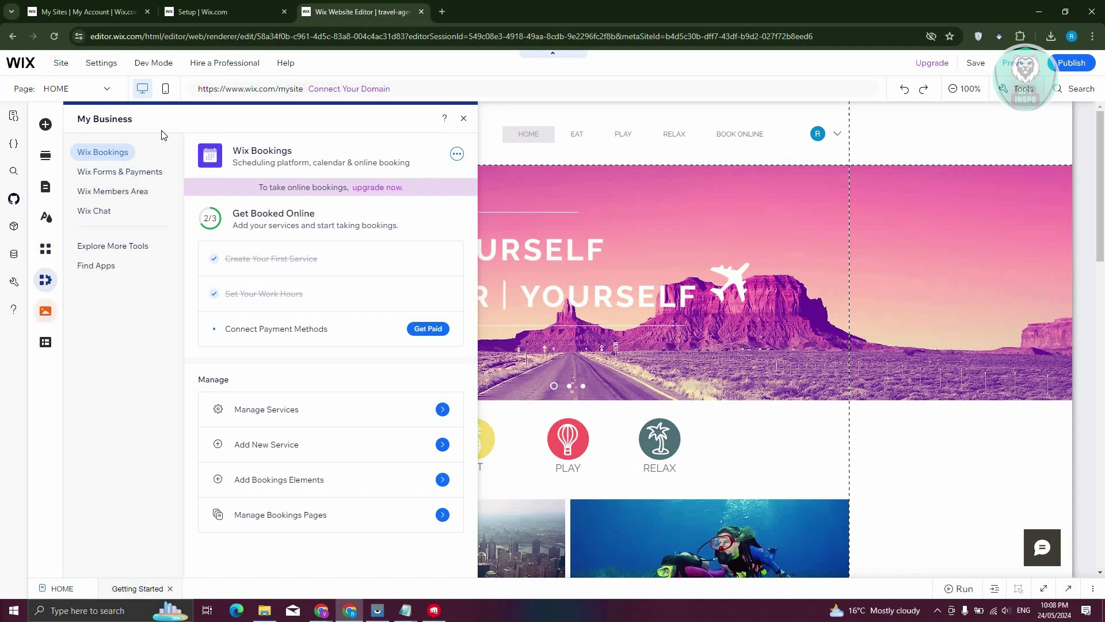
pyautogui.click(45, 311)
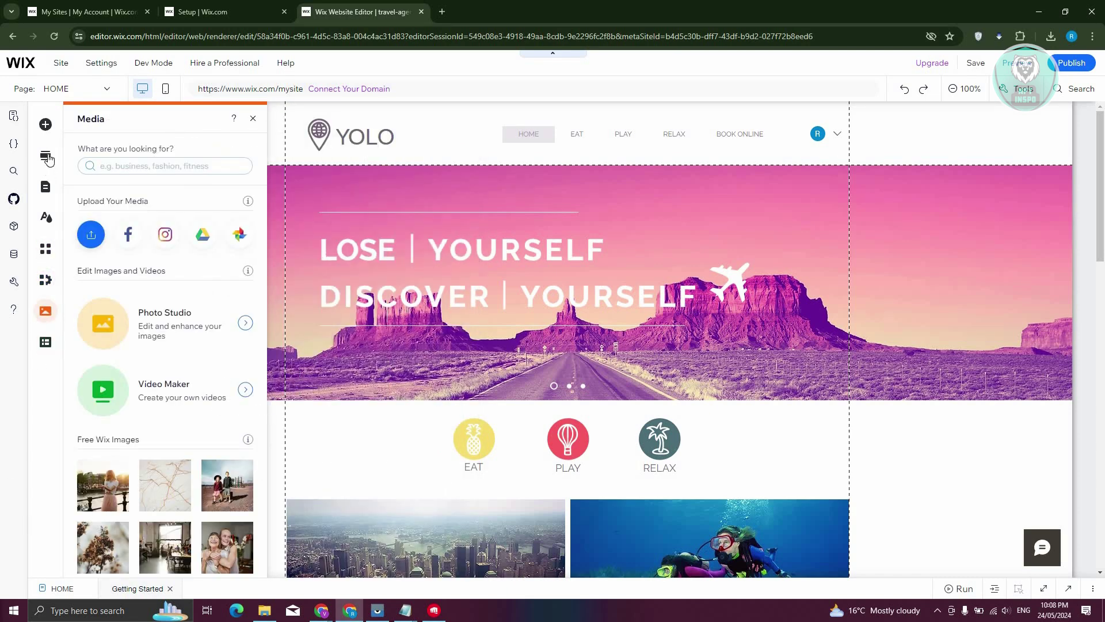
# - Check the content management options, then select the hero strip and the New York image's settings
pyautogui.click(47, 156)
pyautogui.click(46, 125)
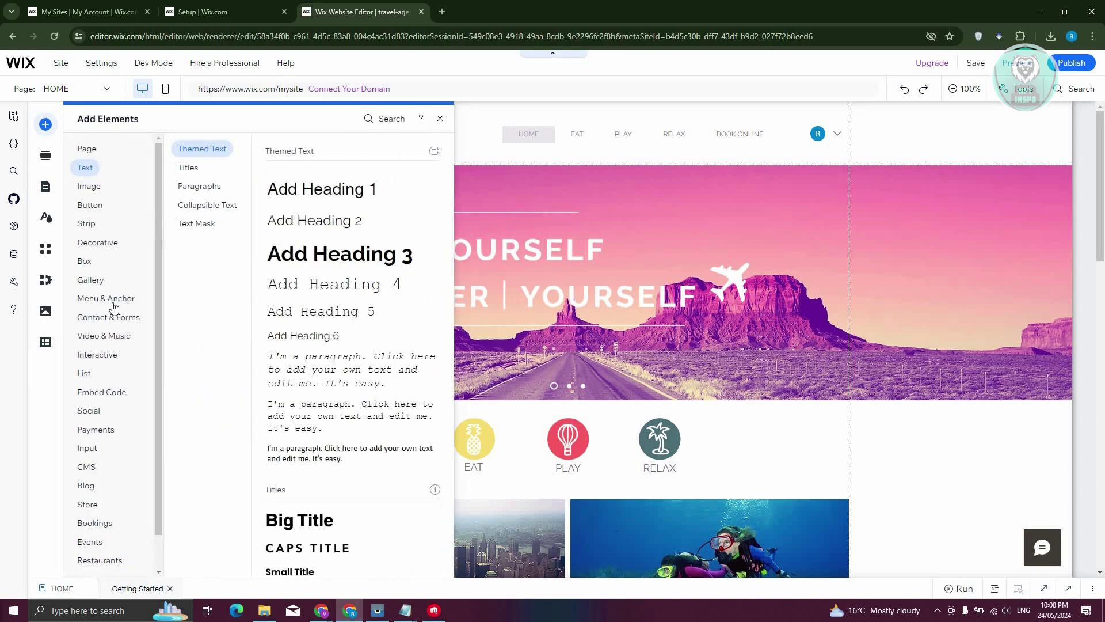
pyautogui.moveTo(90, 205)
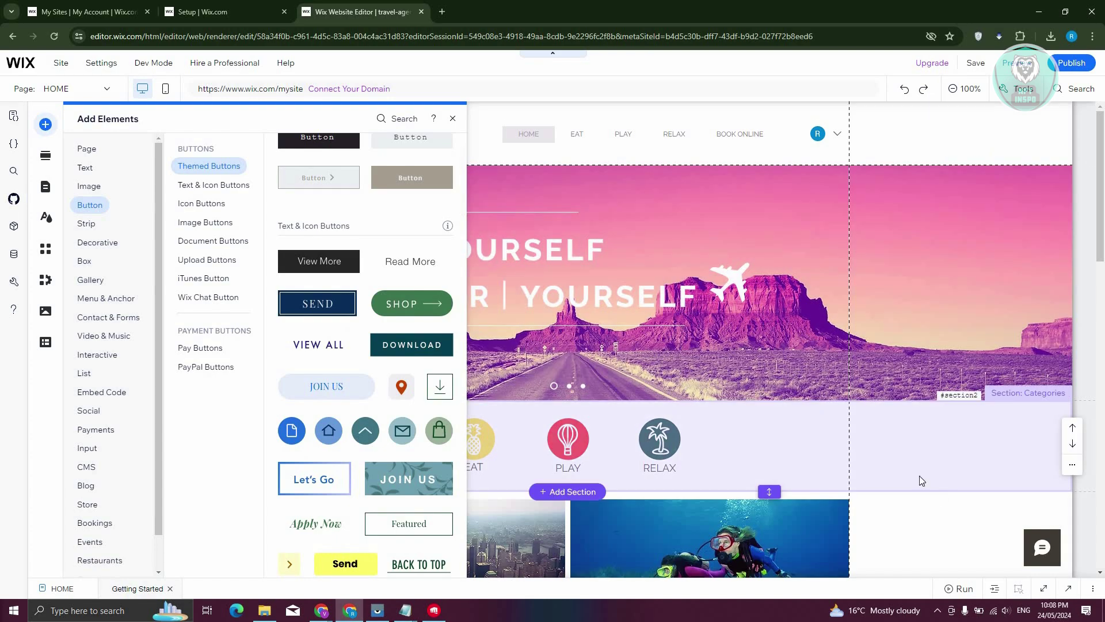
pyautogui.click(437, 275)
pyautogui.scroll(-6, 457, 255)
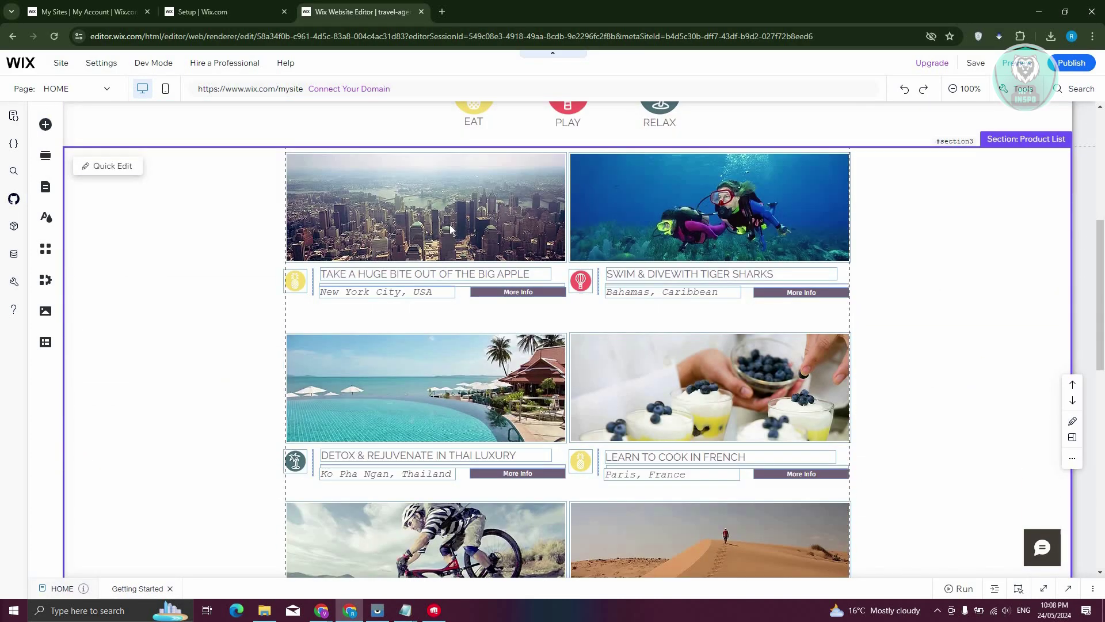
pyautogui.click(449, 230)
pyautogui.scroll(1, 436, 330)
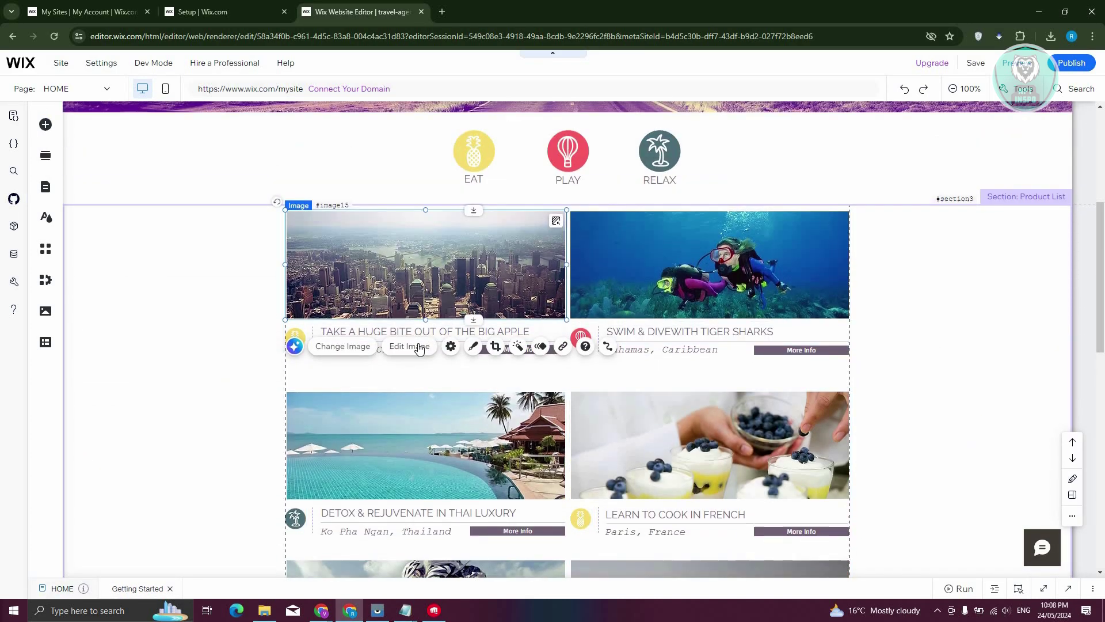
pyautogui.click(450, 346)
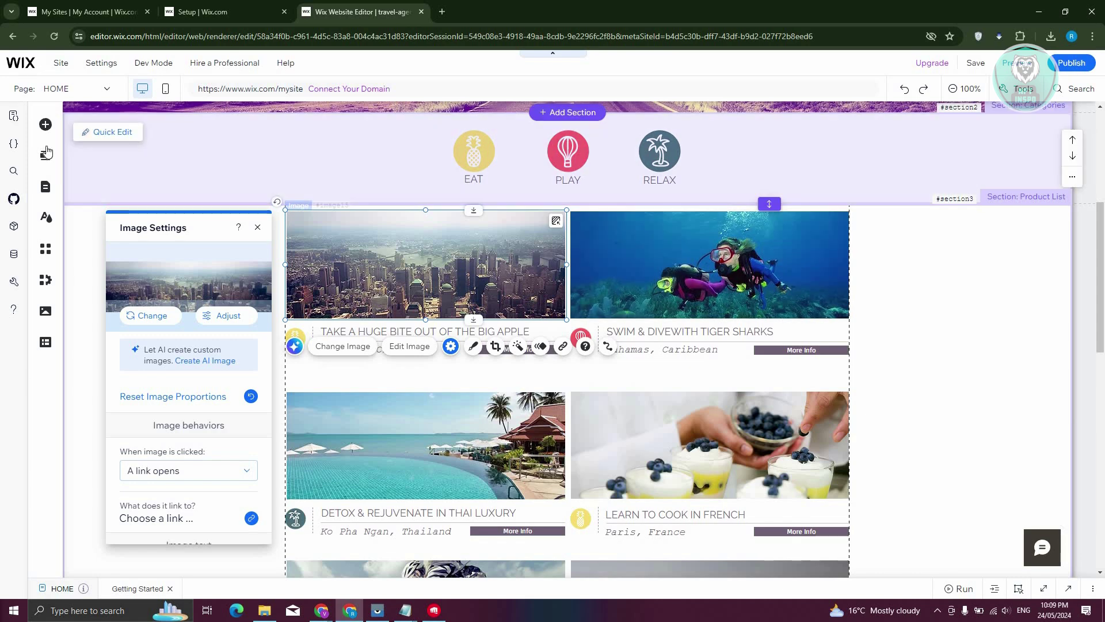
# - Add a Themed Button and move it into the hero slide below the headline
pyautogui.click(46, 124)
pyautogui.moveTo(90, 205)
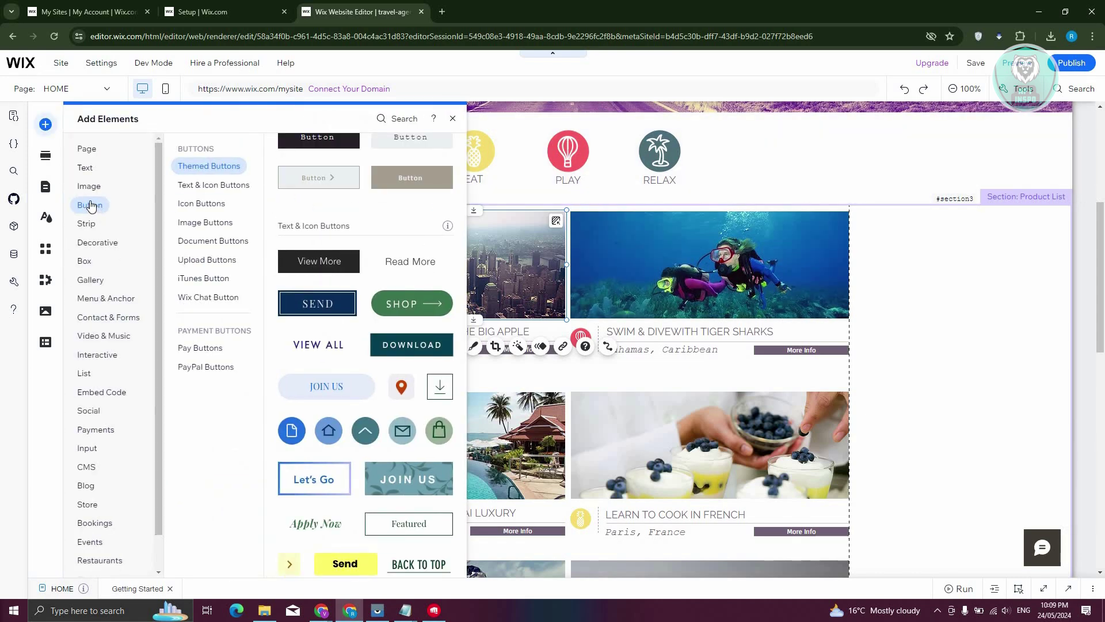
pyautogui.scroll(1, 322, 264)
pyautogui.moveTo(410, 185); pyautogui.dragTo(792, 172)
pyautogui.scroll(4, 795, 345)
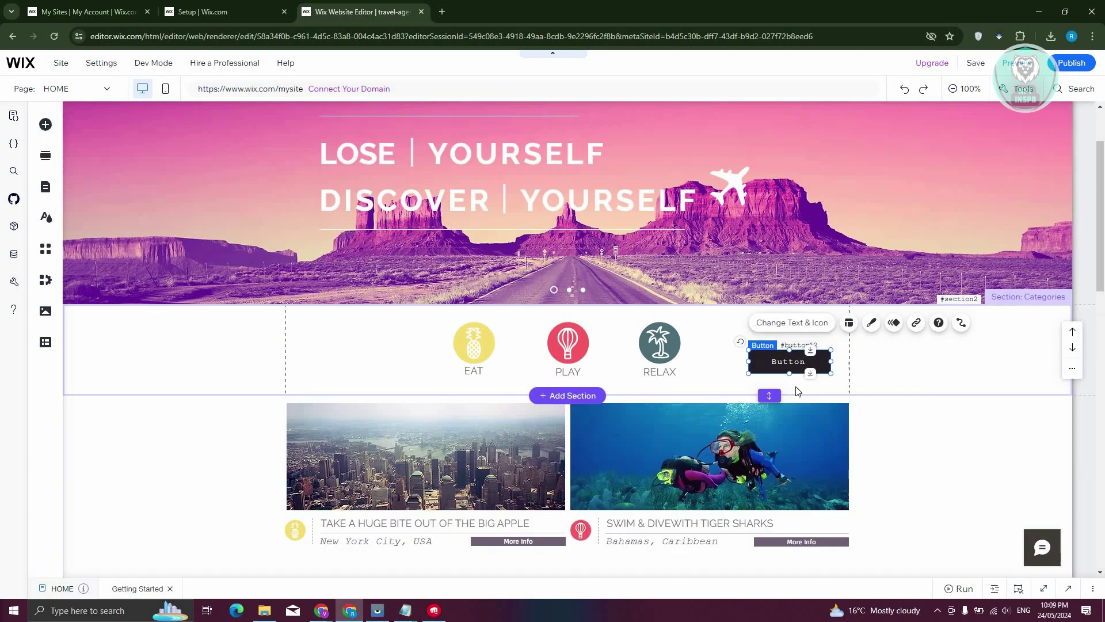
pyautogui.moveTo(789, 399); pyautogui.dragTo(435, 303)
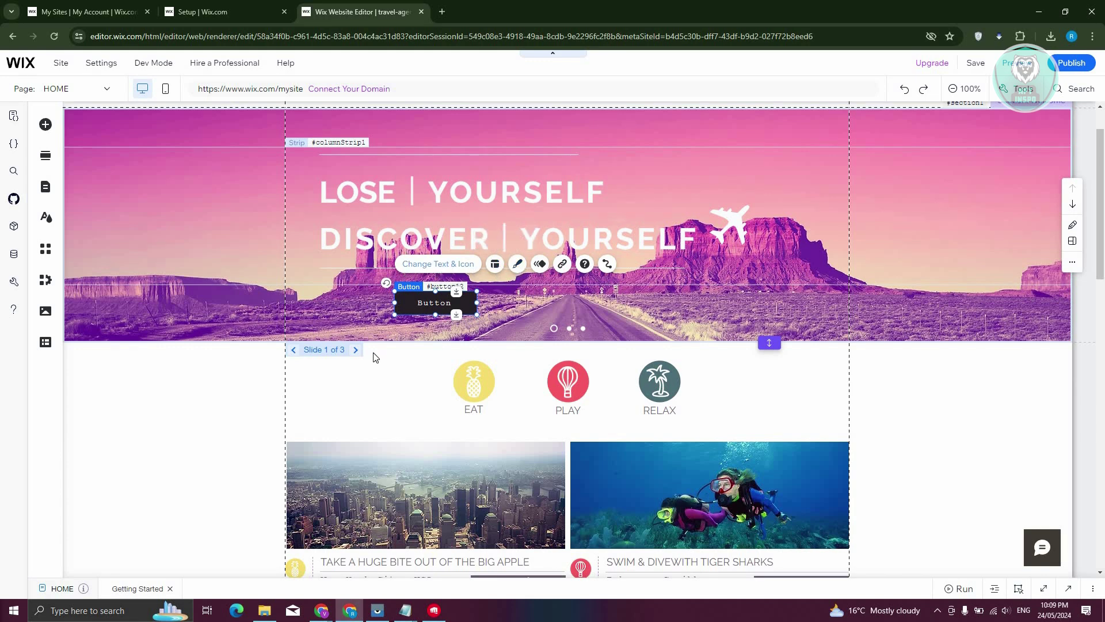
pyautogui.click(407, 266)
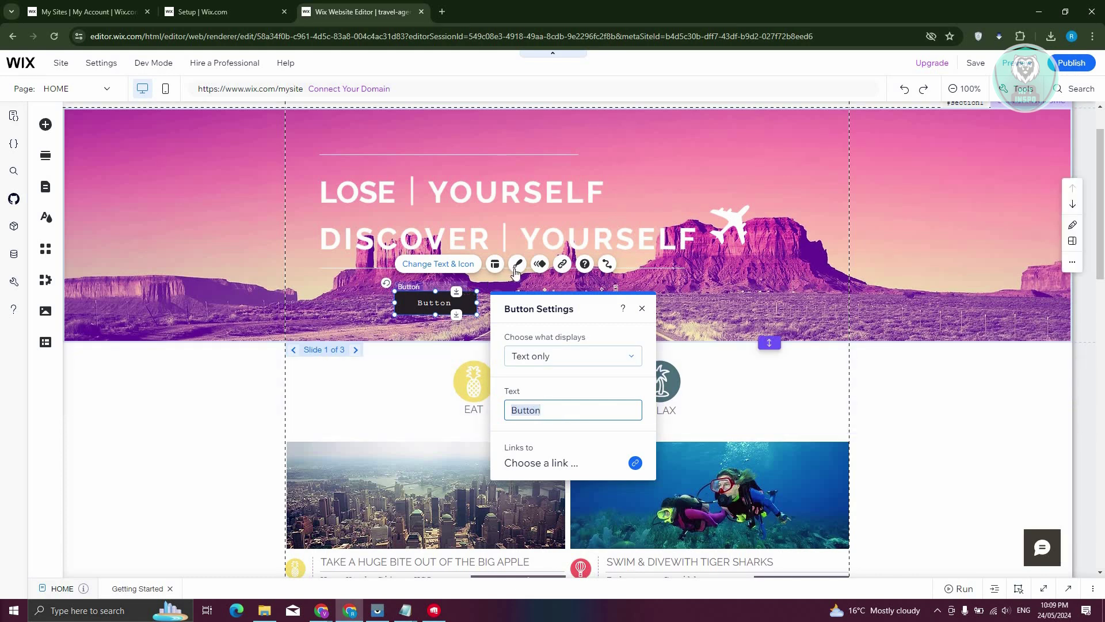
# - Close the button's link options without choosing a link, nudge it left, then delete it
pyautogui.click(563, 264)
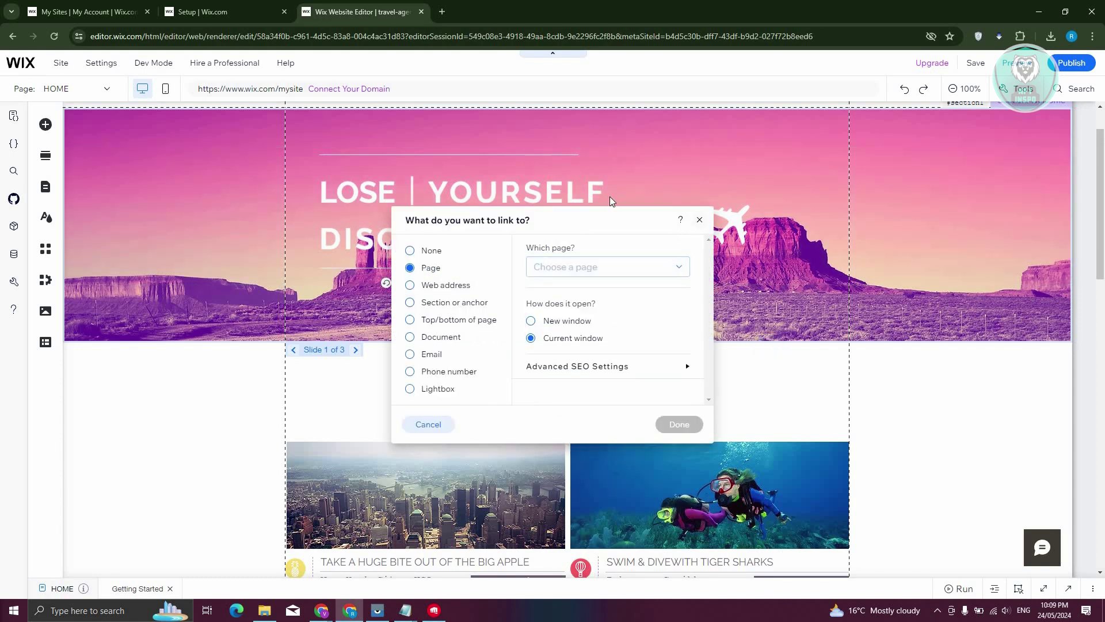
pyautogui.click(697, 219)
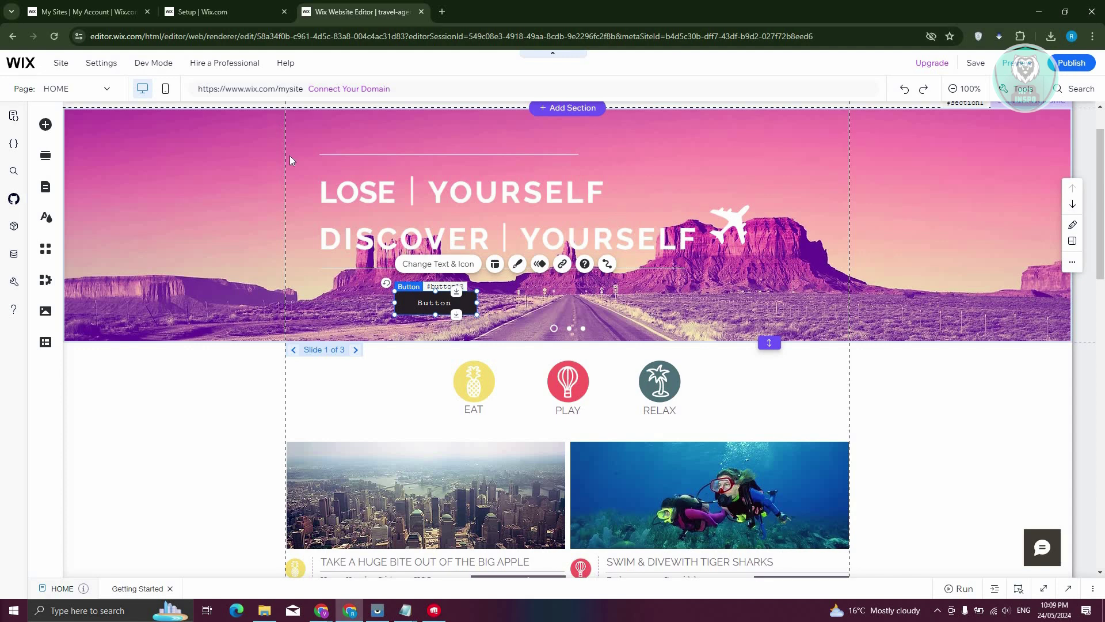
pyautogui.moveTo(387, 303); pyautogui.dragTo(348, 311)
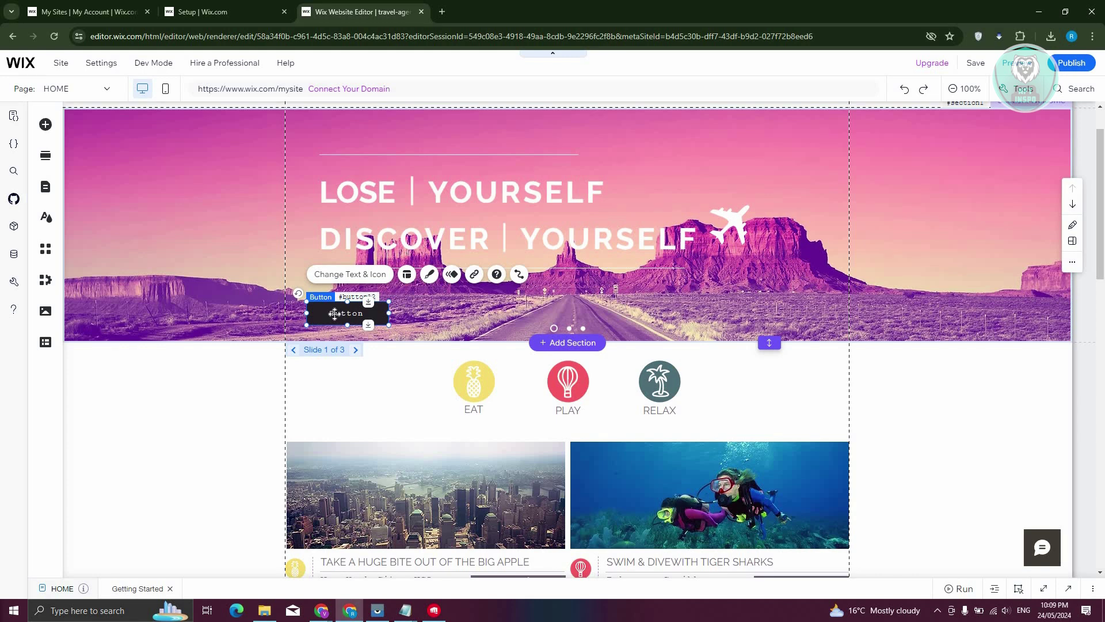
pyautogui.press('Delete')
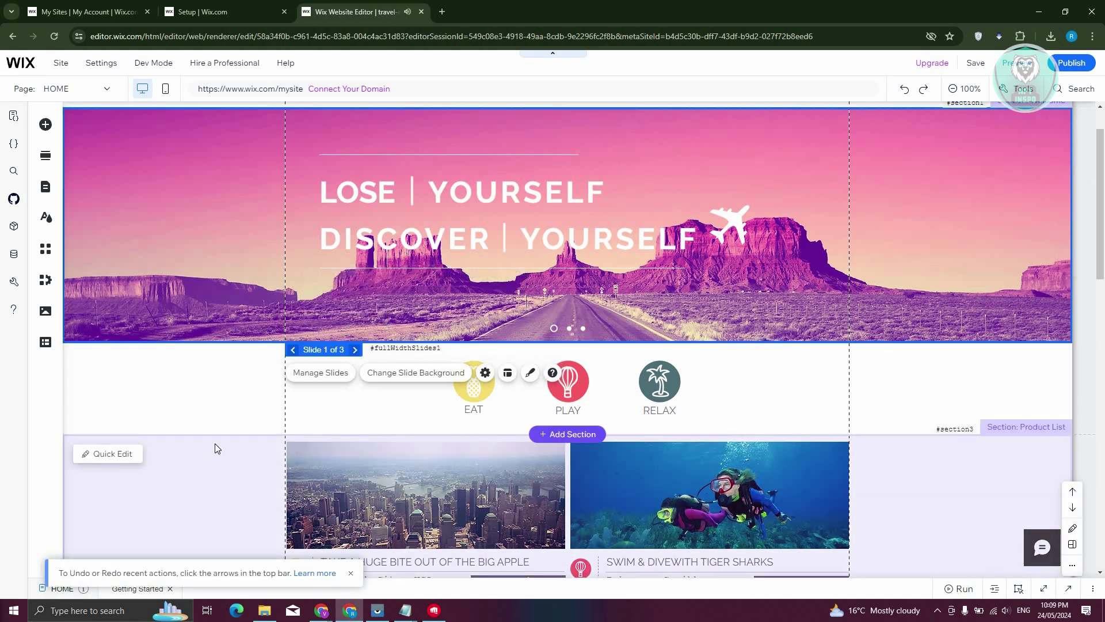